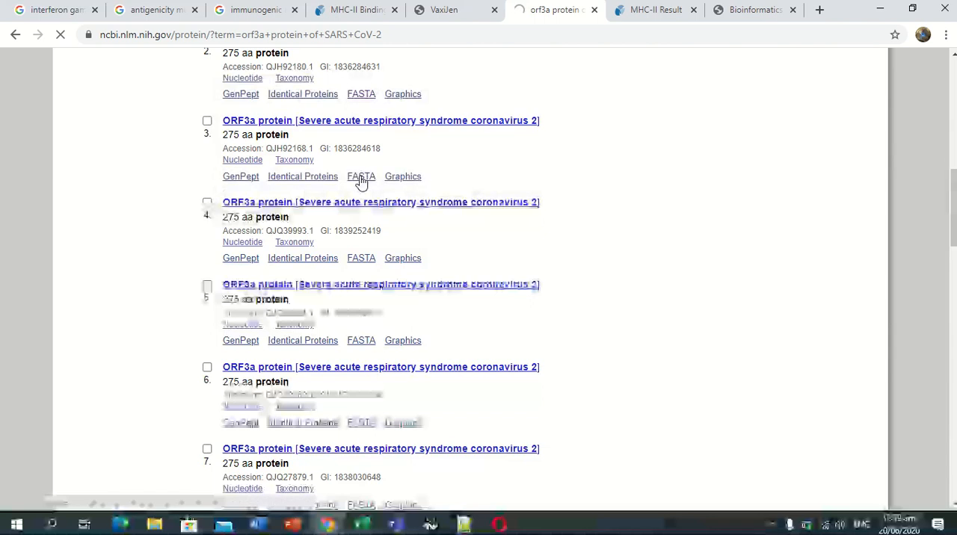
Copy the FASTA sequence of ORF3a protein record QJH92168.1 from NCBI and paste it into the IEDB MHC-II Binding Predictions sequence field.
{"action": "left_click", "coordinate": [361, 178]}
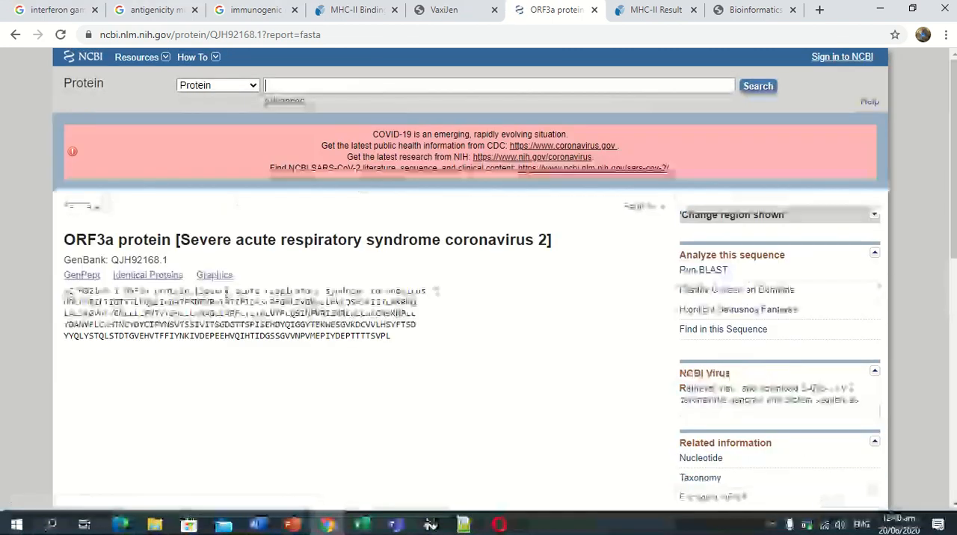
{"action": "left_click_drag", "start_coordinate": [65, 290], "coordinate": [387, 349]}
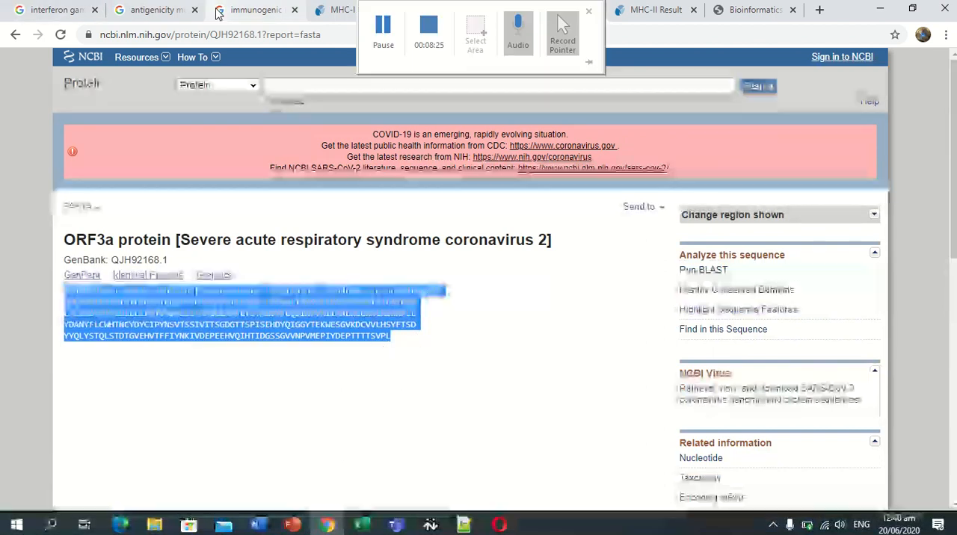
{"action": "left_click", "coordinate": [329, 7]}
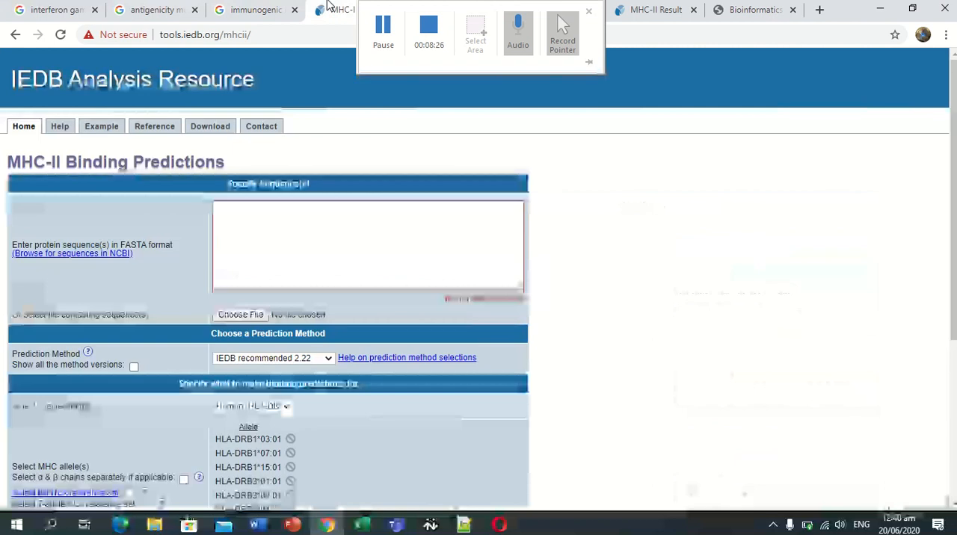
{"action": "left_click", "coordinate": [287, 224]}
{"action": "key", "text": "ctrl+v"}
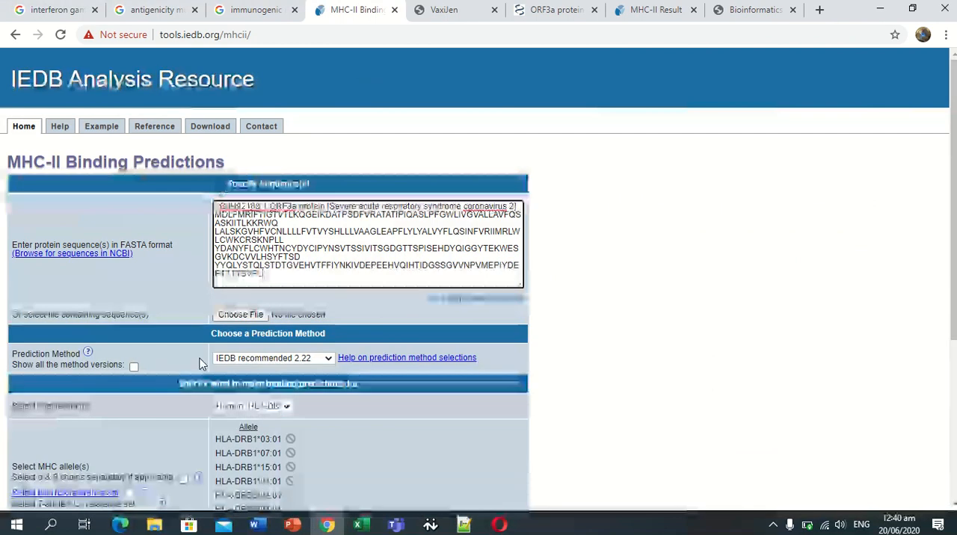
Choose the 7-allele HLA reference set with peptide length 15 and submit the MHC-II binding prediction.
{"action": "scroll", "coordinate": [944, 177], "scroll_direction": "down", "scroll_amount": 2}
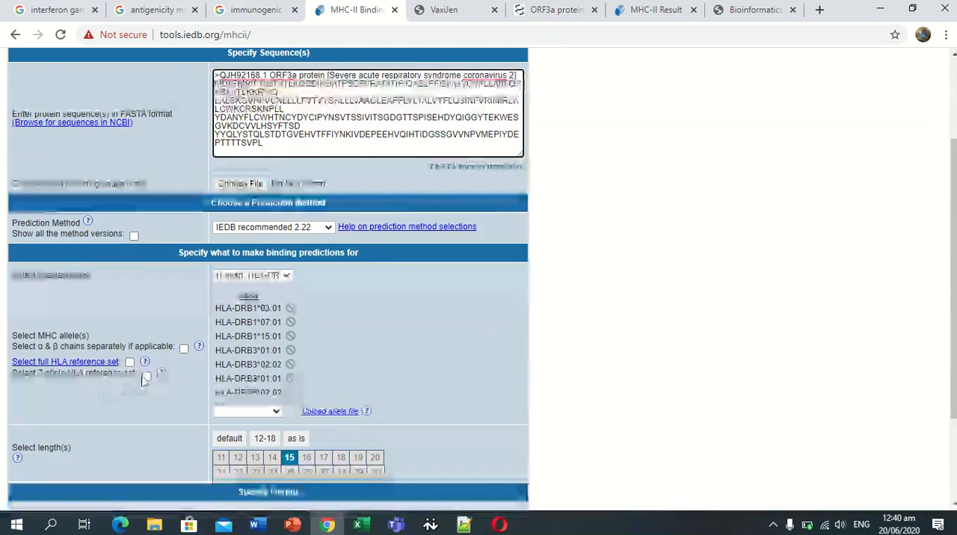
{"action": "left_click", "coordinate": [146, 376]}
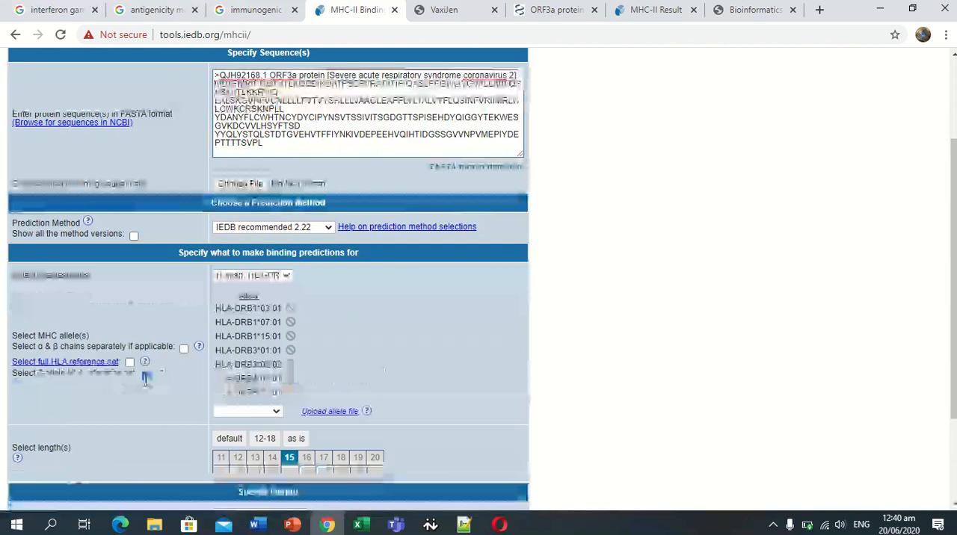
{"action": "left_click", "coordinate": [291, 462]}
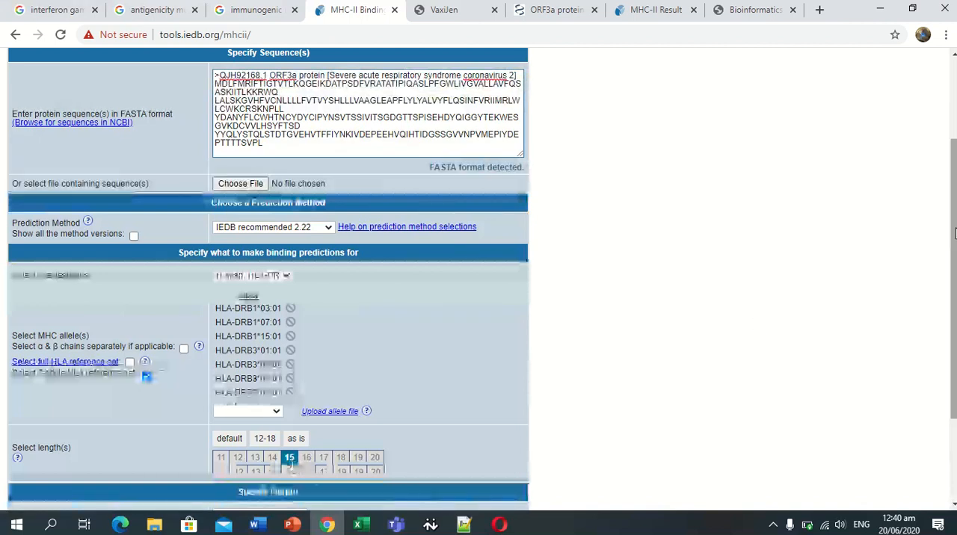
{"action": "scroll", "coordinate": [291, 465], "scroll_direction": "down", "scroll_amount": 3}
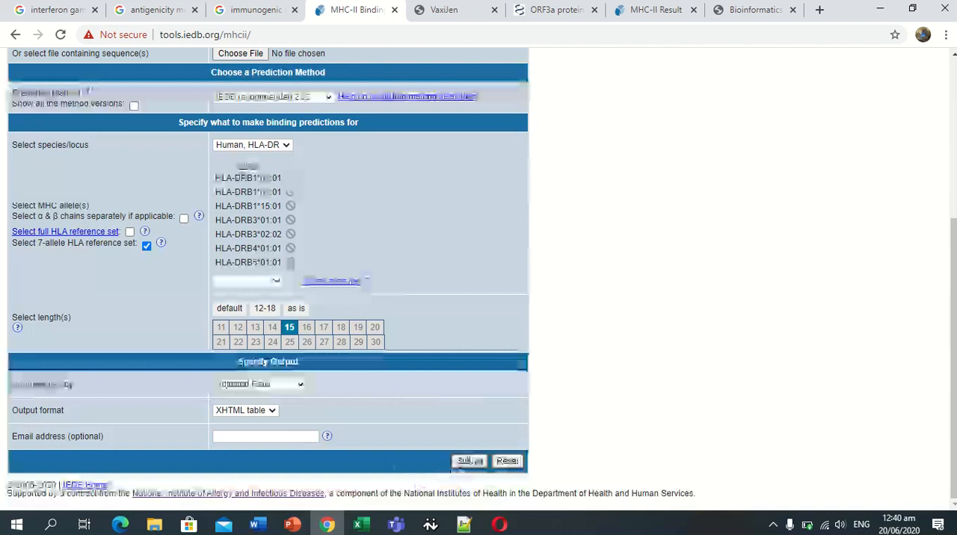
{"action": "left_click", "coordinate": [469, 460]}
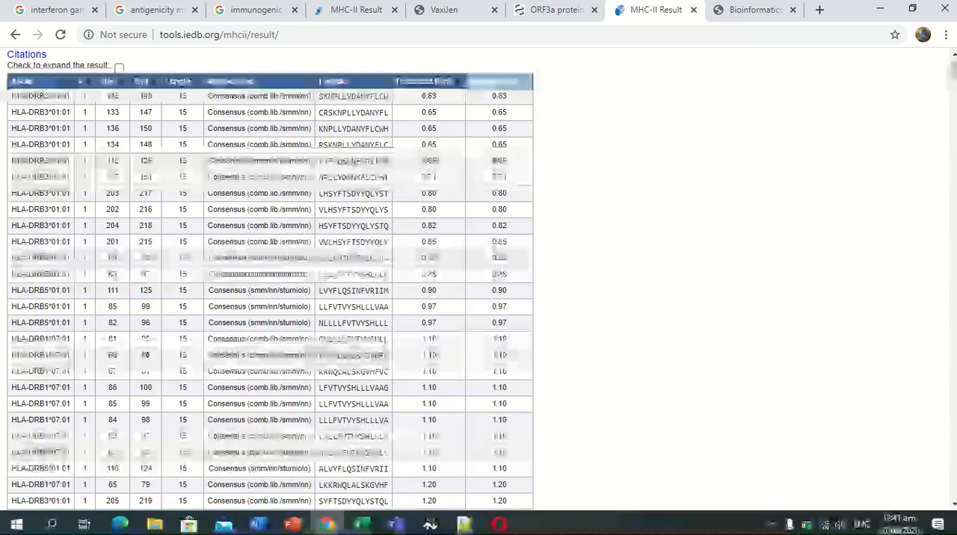
Examine the finished MHC-II binding results for ORF3a through to the last rows, and highlight the peptide in the first row.
{"action": "left_click_drag", "start_coordinate": [952, 74], "coordinate": [955, 499]}
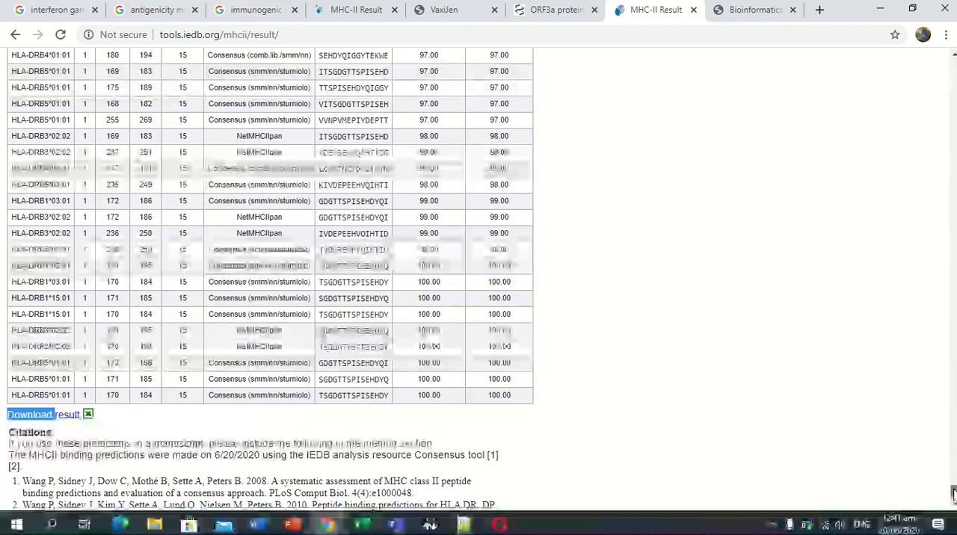
{"action": "scroll", "coordinate": [953, 493], "scroll_direction": "up", "scroll_amount": 2}
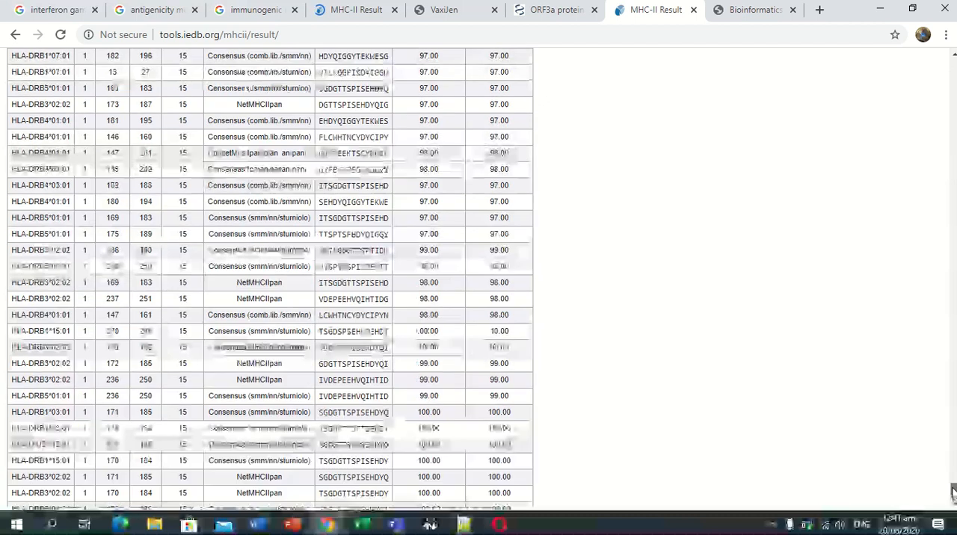
{"action": "left_click_drag", "start_coordinate": [953, 491], "coordinate": [876, 56]}
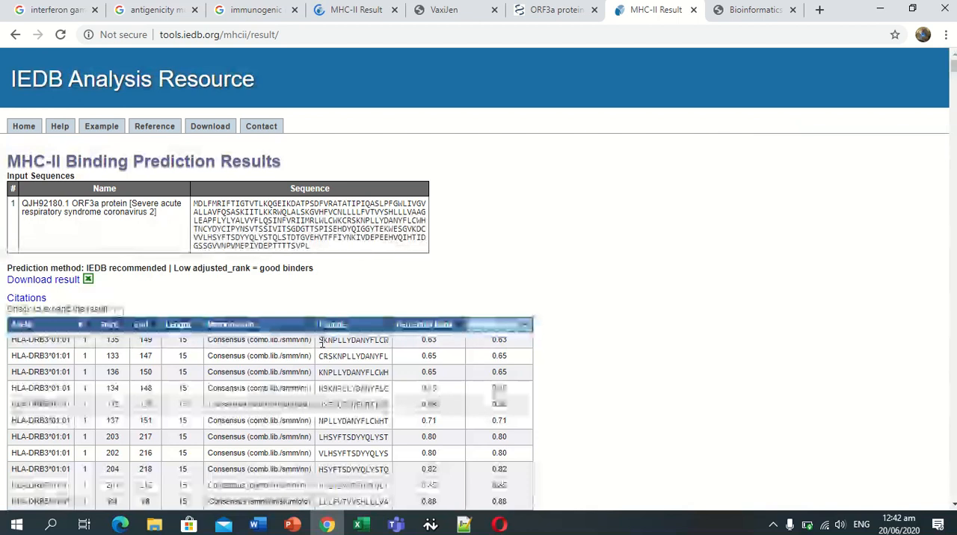
{"action": "left_click_drag", "start_coordinate": [320, 339], "coordinate": [378, 340]}
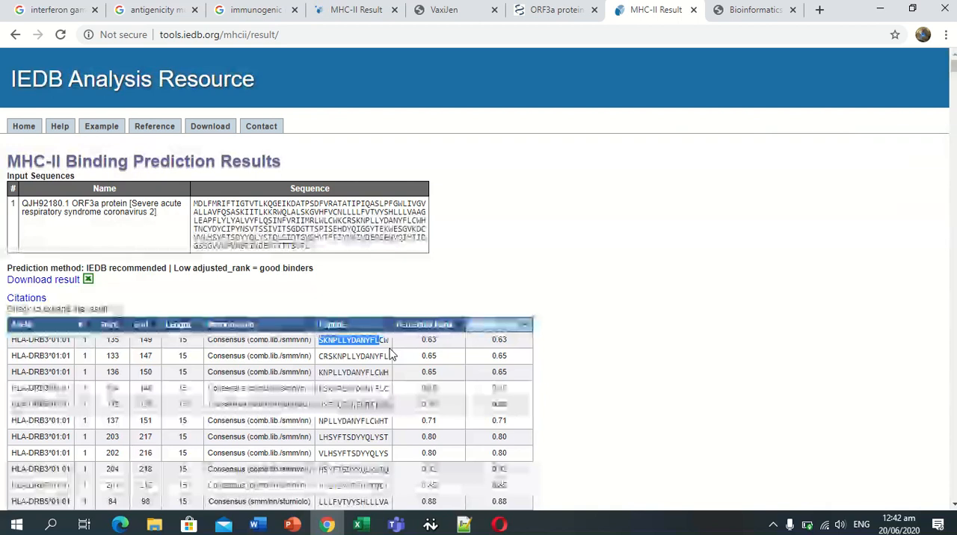
{"action": "left_click", "coordinate": [465, 232]}
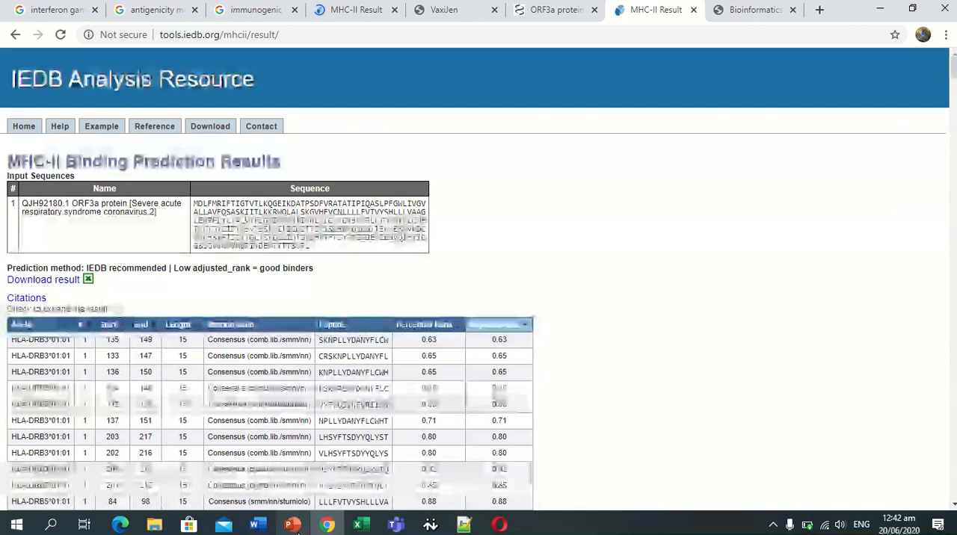
Switch to the Lab Session 3 presentation in PowerPoint and view slide 5, on the parameters for selection of HTL epitopes.
{"action": "left_click", "coordinate": [292, 525]}
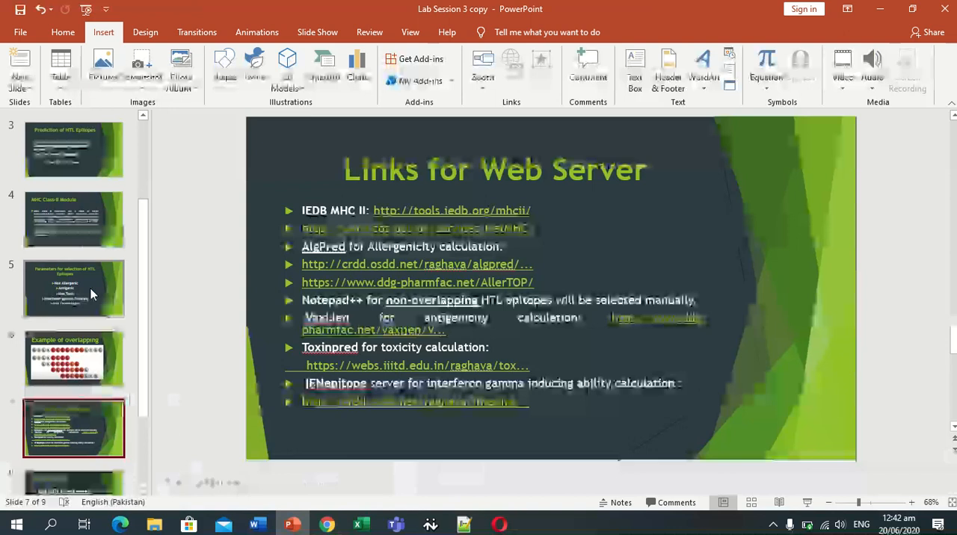
{"action": "left_click", "coordinate": [90, 295]}
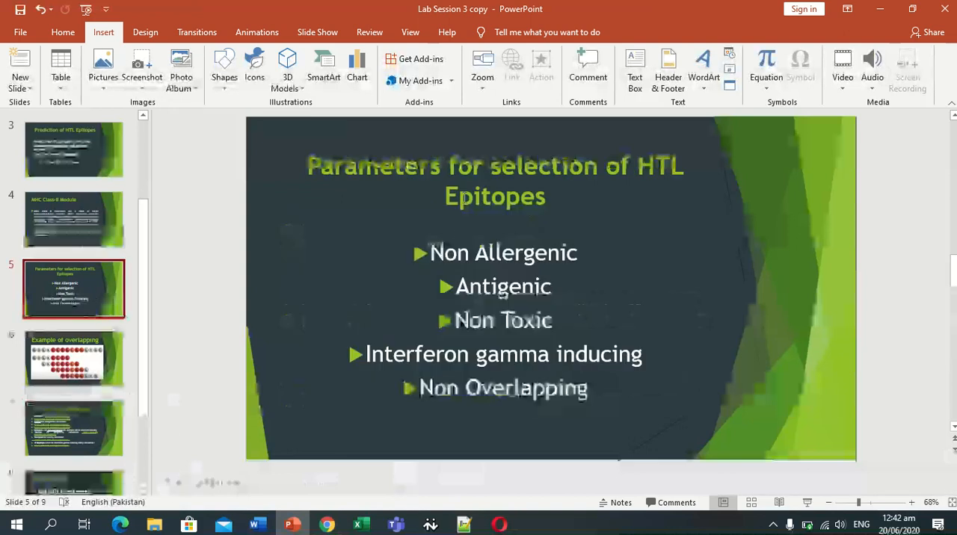
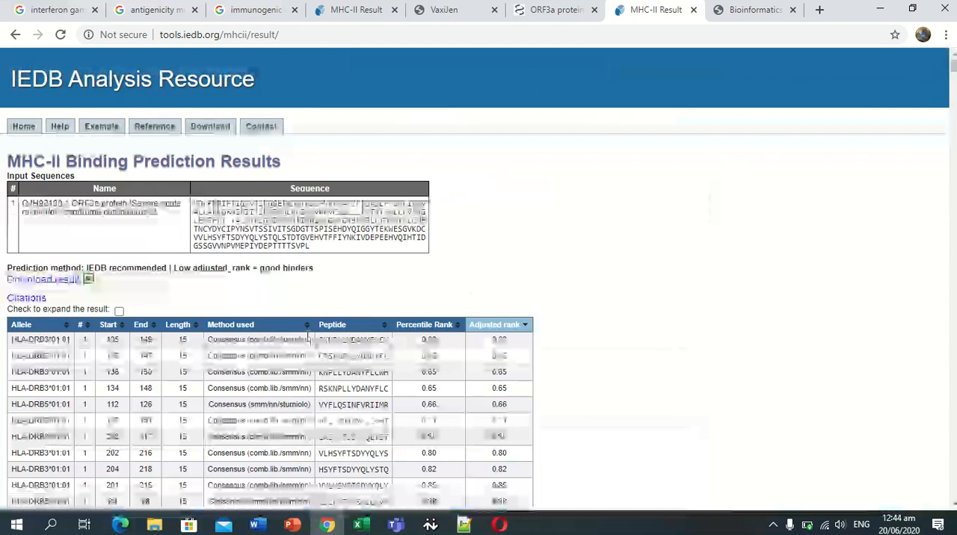
Copy the first-row peptide SKNPLLYDANYFLCW from the IEDB results into AllerTOP, run the allergenicity prediction and highlight the verdict.
{"action": "left_click_drag", "start_coordinate": [319, 340], "coordinate": [390, 338]}
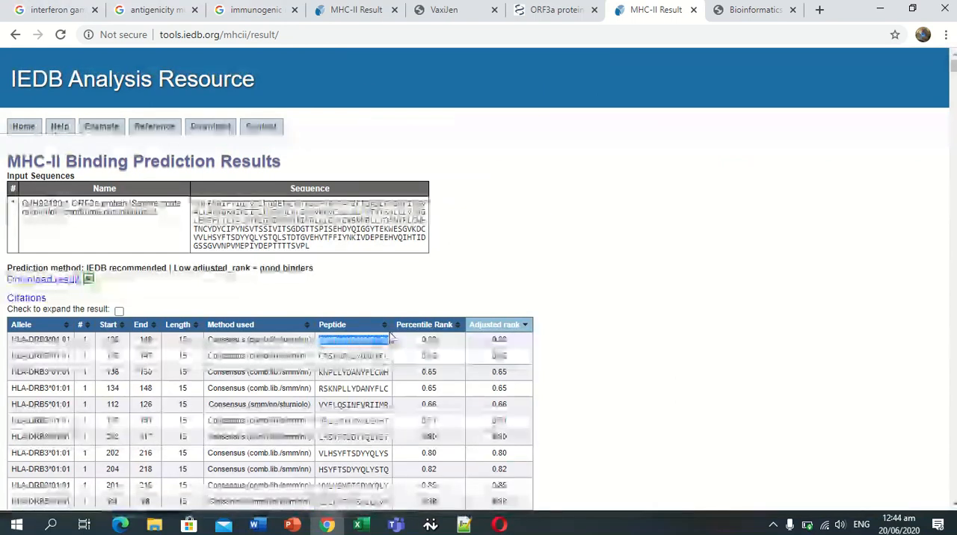
{"action": "left_click", "coordinate": [751, 9]}
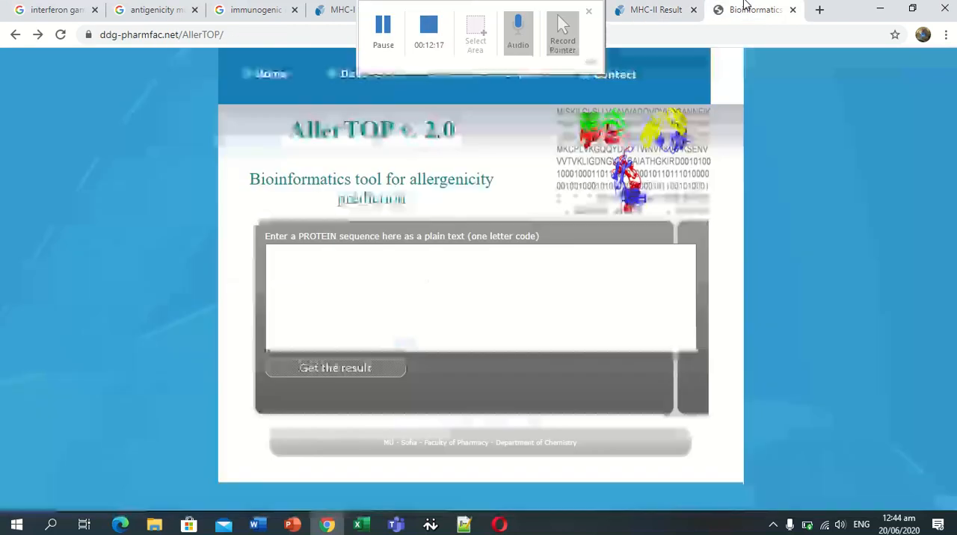
{"action": "left_click", "coordinate": [495, 281]}
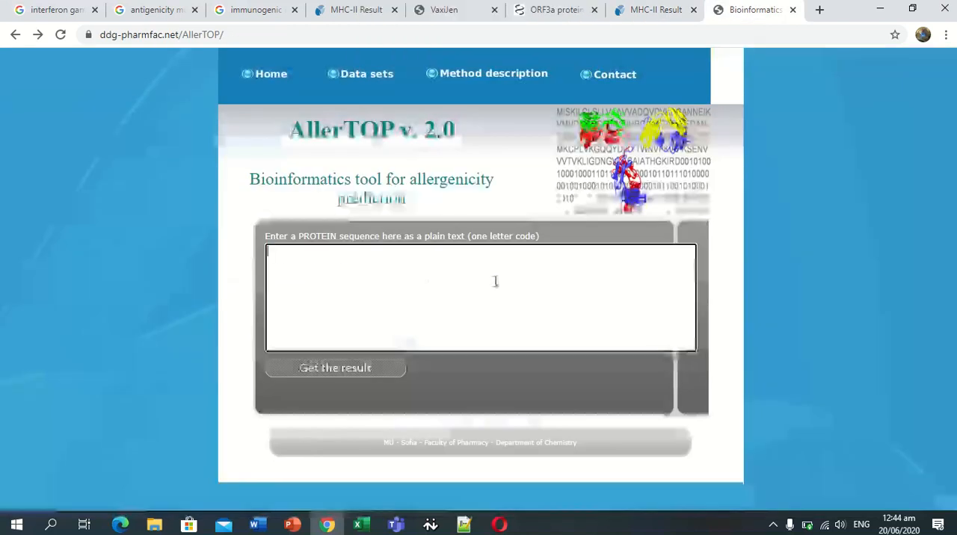
{"action": "type", "text": "SKNPLLYDANYFLCW"}
{"action": "left_click", "coordinate": [299, 369]}
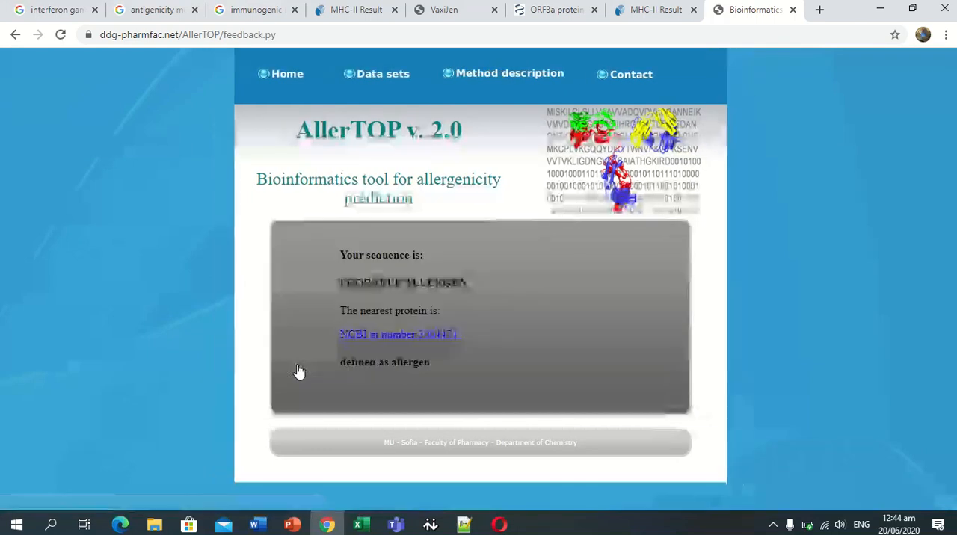
{"action": "left_click_drag", "start_coordinate": [340, 282], "coordinate": [480, 283]}
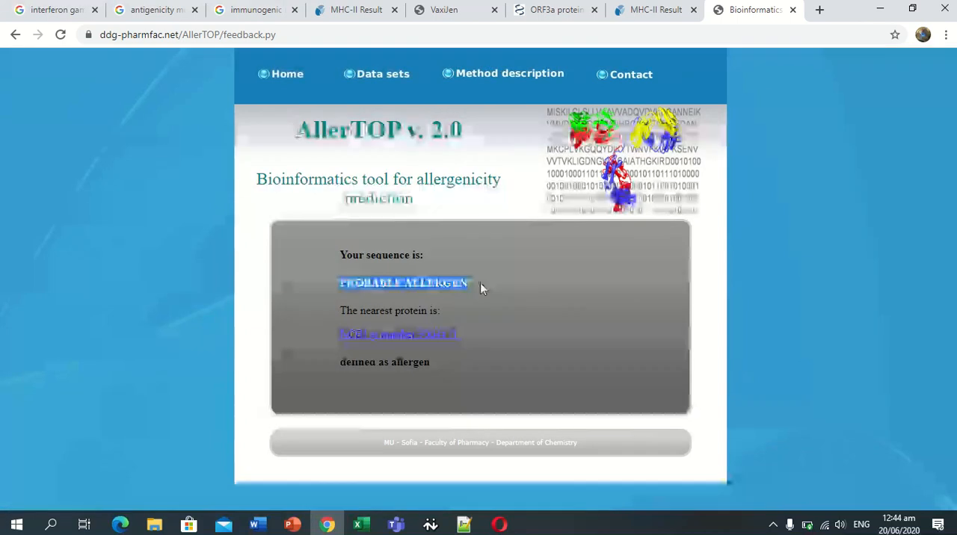
Replace the AllerTOP sequence with the second-row IEDB peptide CRSKNPLLYDANYFL, run the allergenicity prediction and highlight the verdict.
{"action": "left_click", "coordinate": [15, 34]}
{"action": "left_click", "coordinate": [651, 10]}
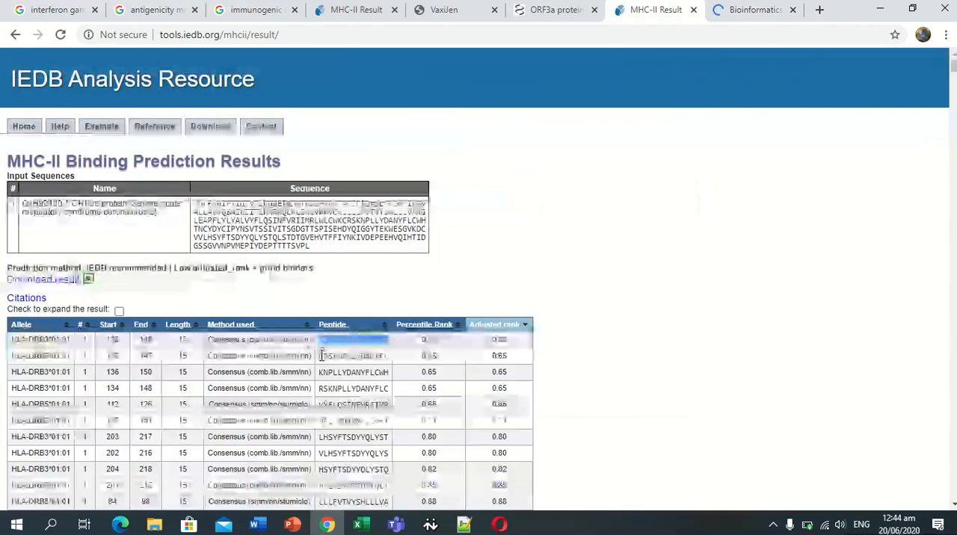
{"action": "left_click_drag", "start_coordinate": [321, 356], "coordinate": [388, 358]}
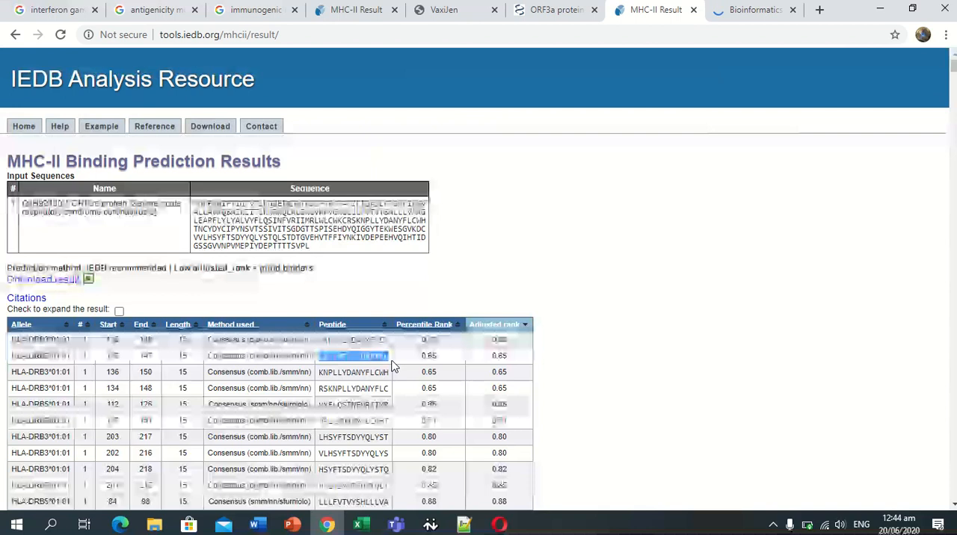
{"action": "left_click", "coordinate": [751, 8]}
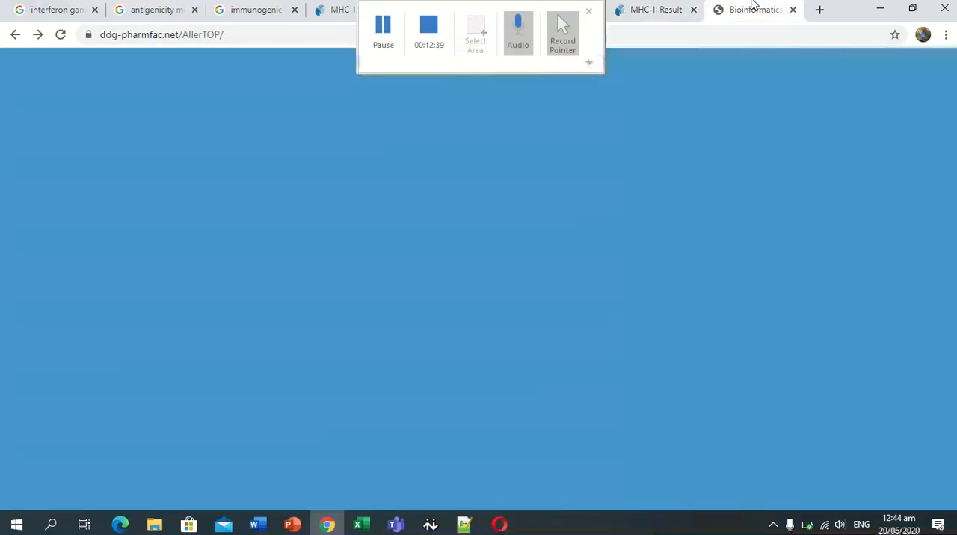
{"action": "double_click", "coordinate": [313, 254]}
{"action": "key", "text": "BackSpace"}
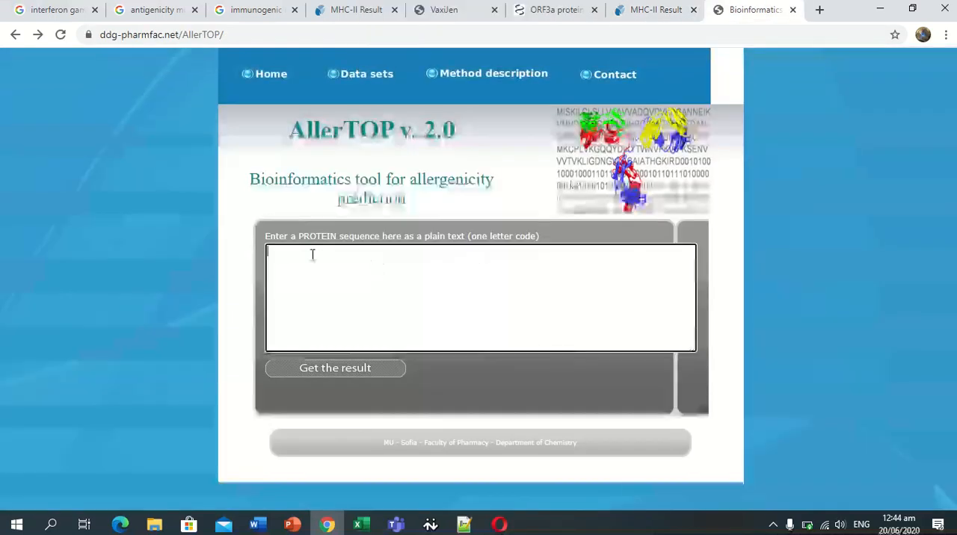
{"action": "type", "text": "CRSKNPLLYDANYFL"}
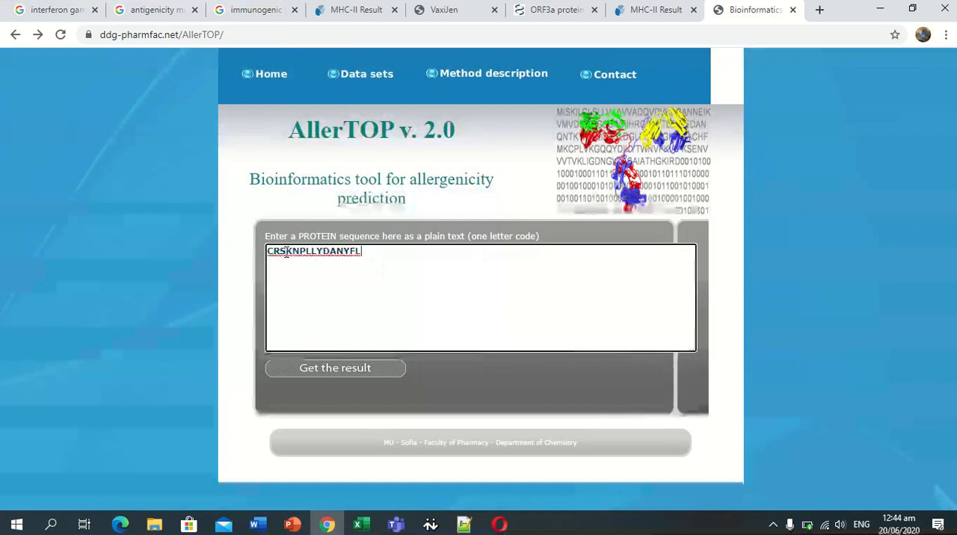
{"action": "left_click", "coordinate": [300, 369]}
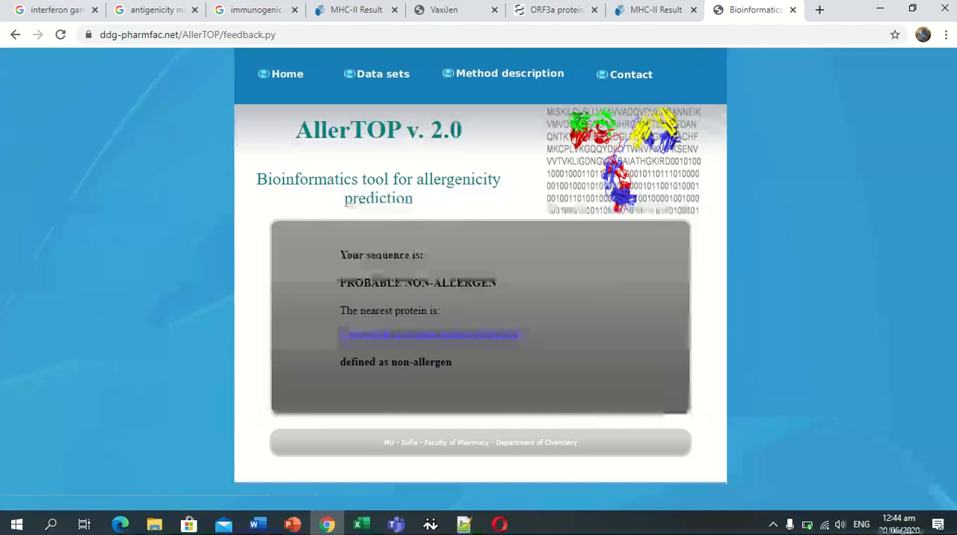
{"action": "left_click_drag", "start_coordinate": [340, 282], "coordinate": [491, 283]}
{"action": "left_click", "coordinate": [491, 283]}
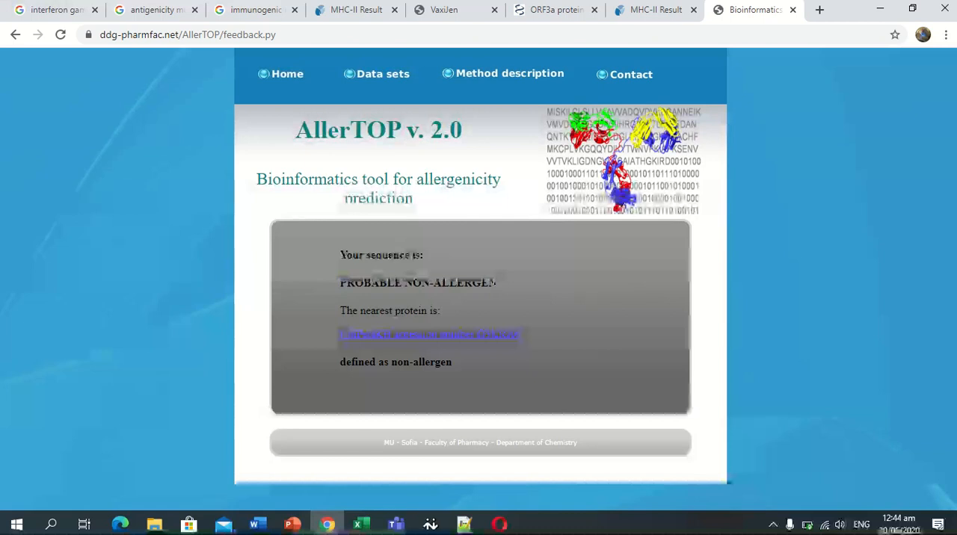
Switch to Notepad++, zoom out the MHC-II results in new 5 by two levels and bookmark the CRSKNPLLYDANYFL row.
{"action": "left_click", "coordinate": [463, 524]}
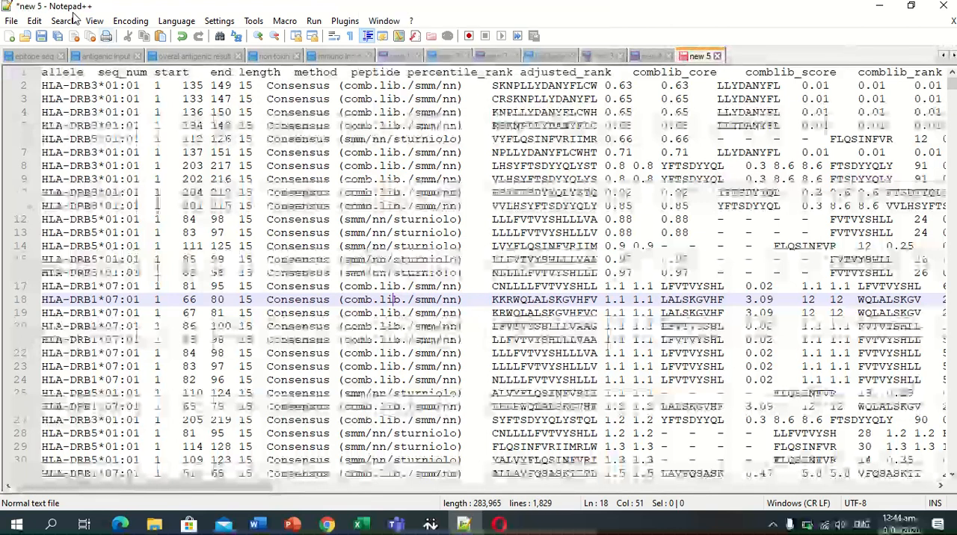
{"action": "left_click", "coordinate": [43, 24]}
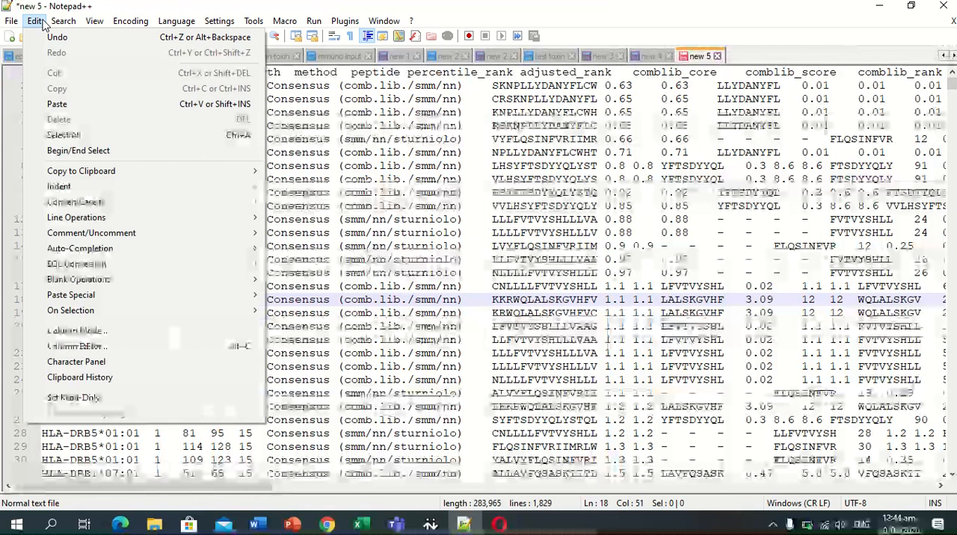
{"action": "mouse_move", "coordinate": [91, 24]}
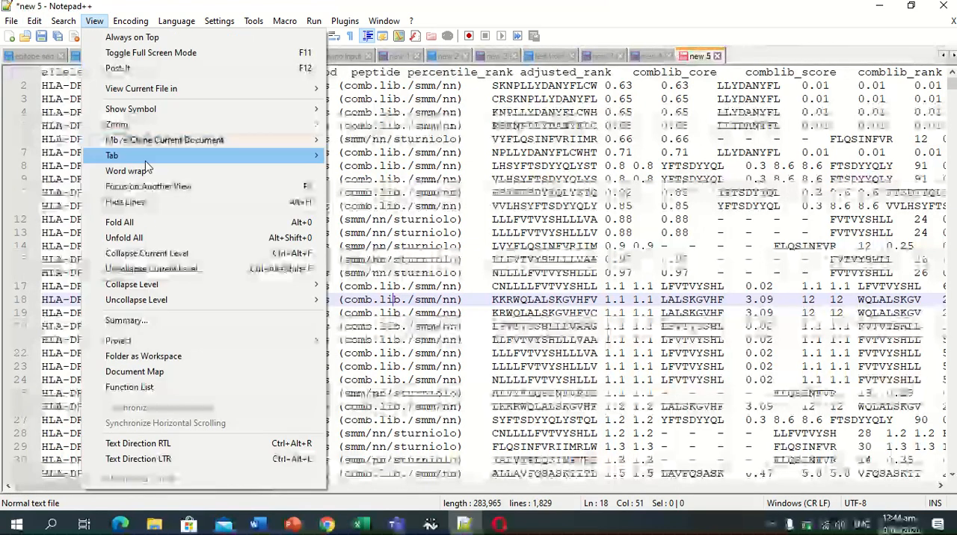
{"action": "mouse_move", "coordinate": [187, 125]}
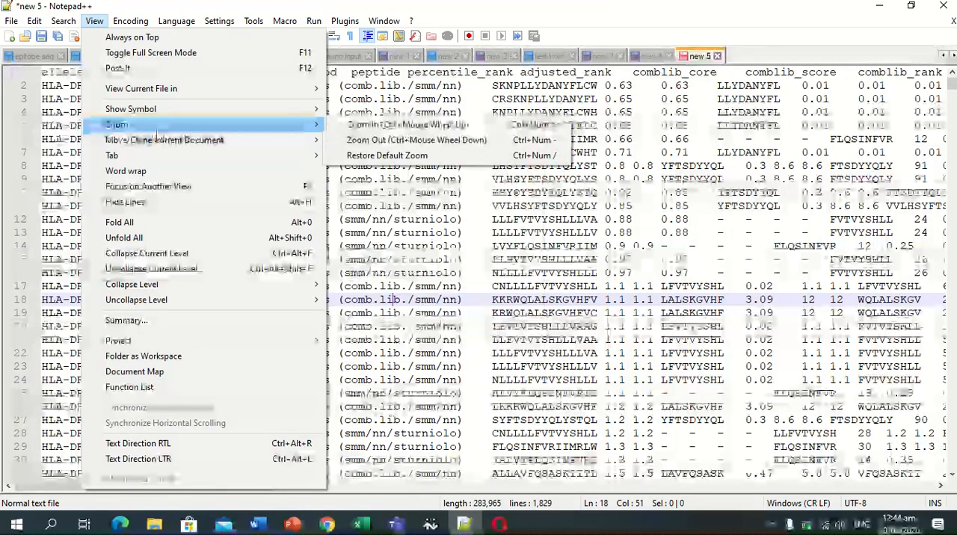
{"action": "left_click", "coordinate": [356, 140]}
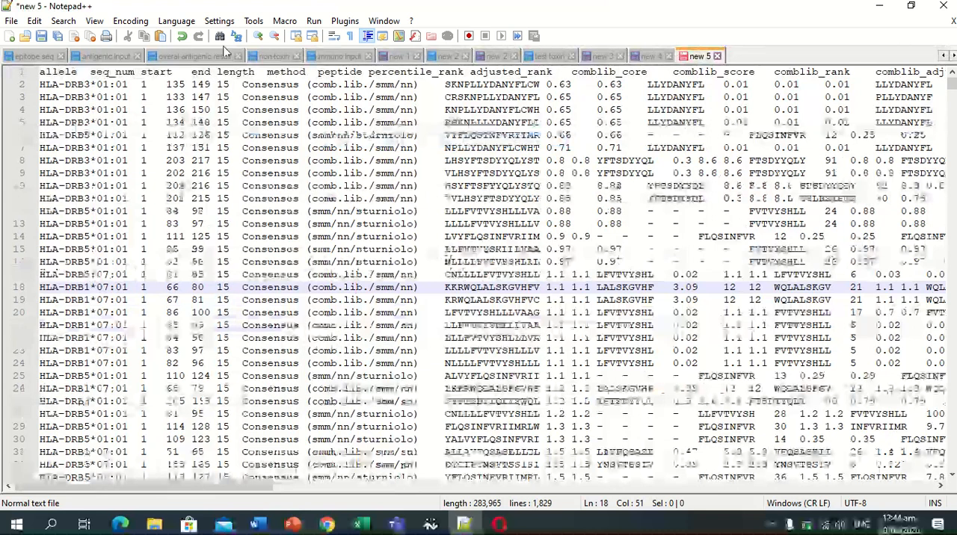
{"action": "left_click", "coordinate": [71, 23]}
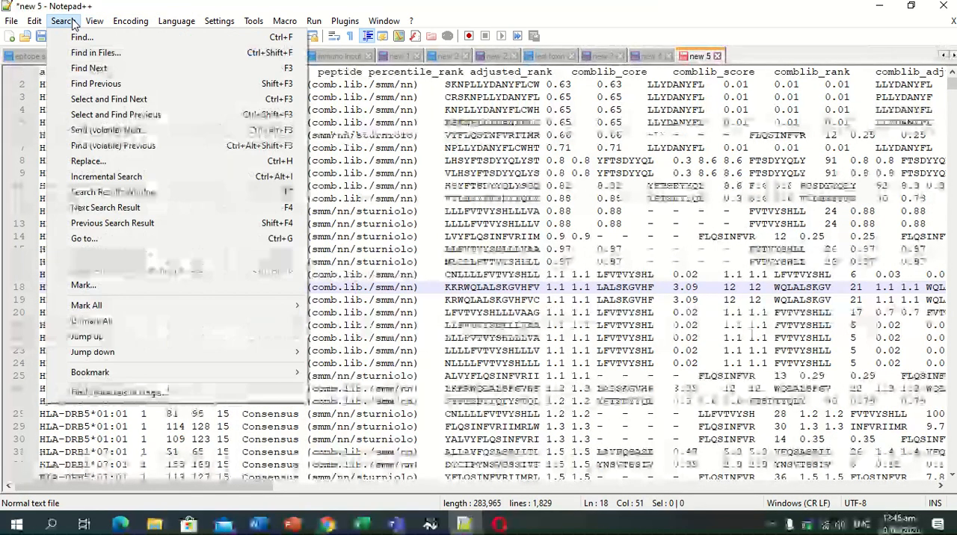
{"action": "mouse_move", "coordinate": [94, 20]}
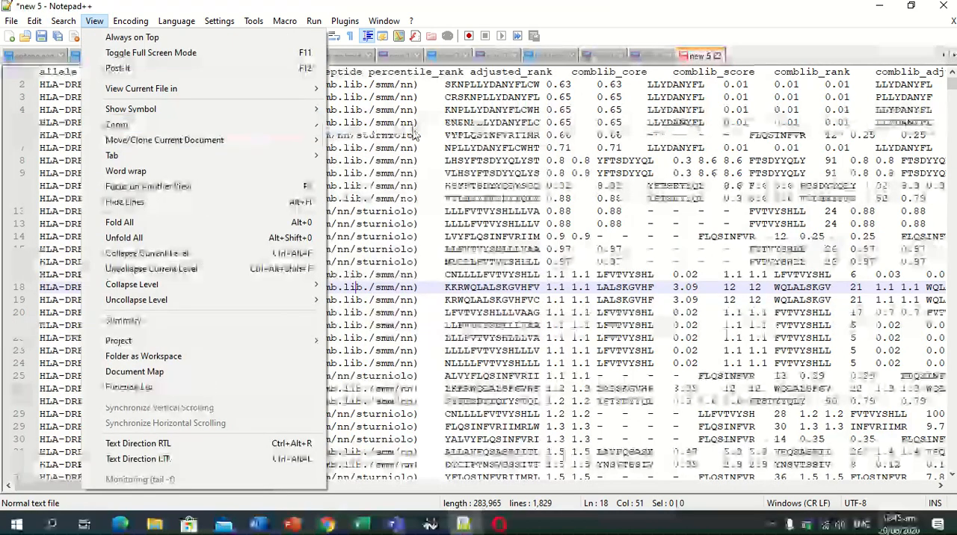
{"action": "mouse_move", "coordinate": [317, 125]}
{"action": "left_click", "coordinate": [343, 142]}
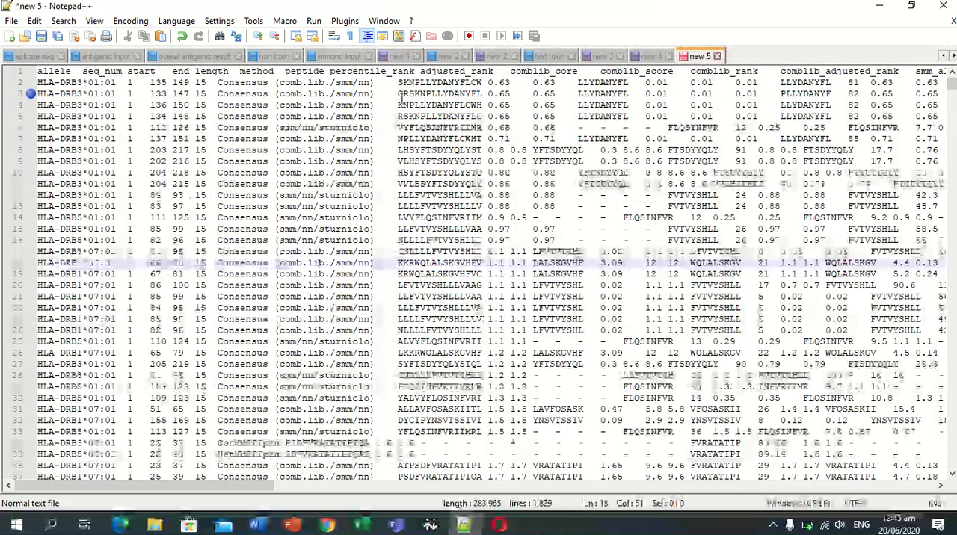
Run the AllerTOP allergenicity prediction on peptide KNPLLYDANYFLCWH from line 4 and bookmark its row in Notepad++.
{"action": "double_click", "coordinate": [398, 104]}
{"action": "key", "text": "ctrl+c"}
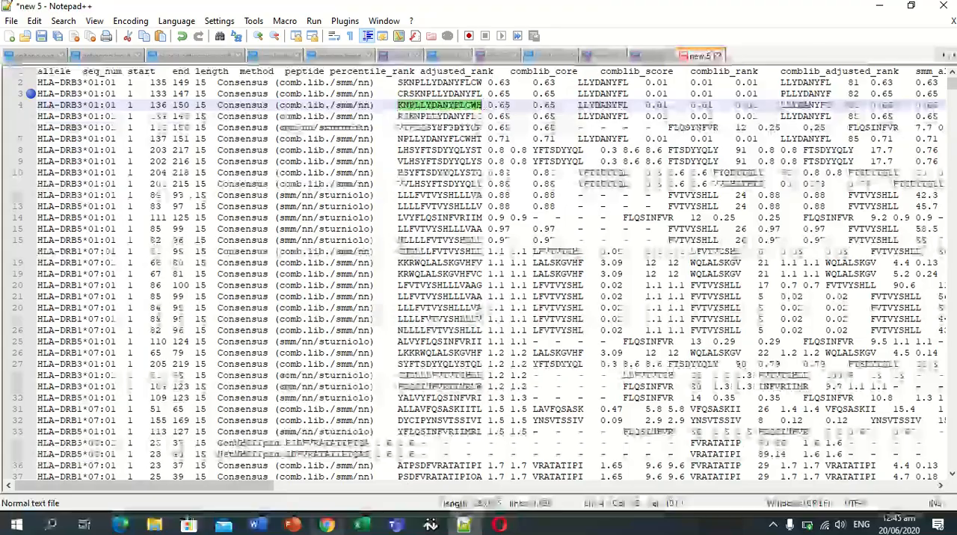
{"action": "left_click", "coordinate": [326, 527]}
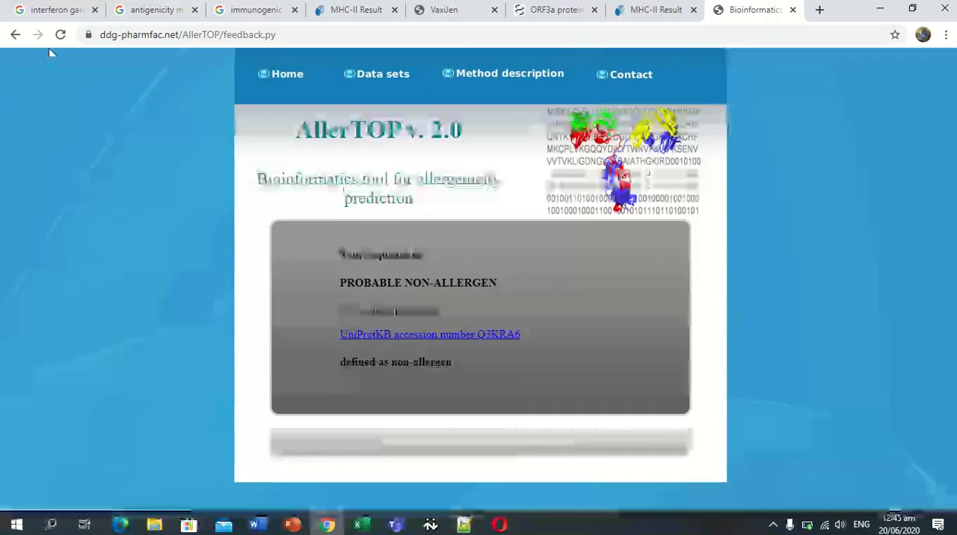
{"action": "left_click", "coordinate": [16, 35]}
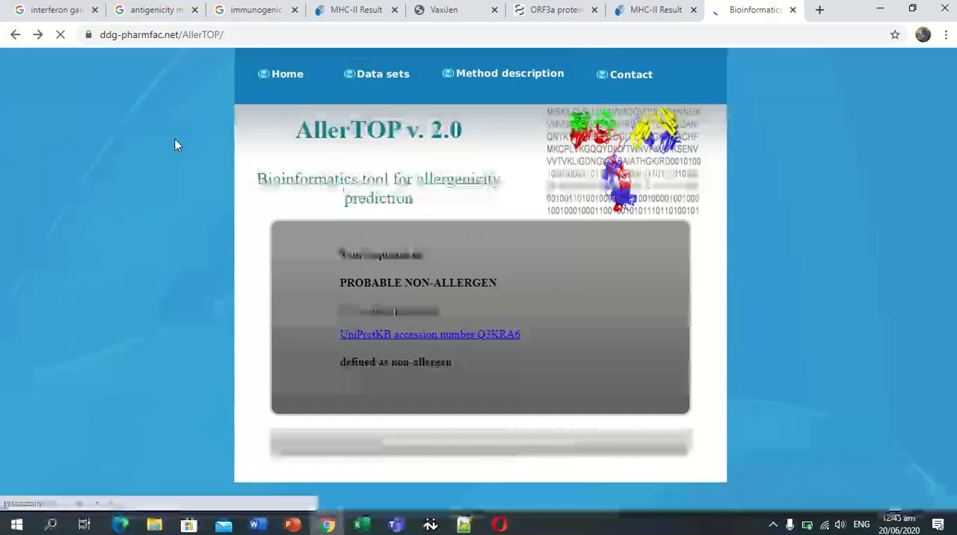
{"action": "left_click_drag", "start_coordinate": [368, 260], "coordinate": [268, 267]}
{"action": "key", "text": "BackSpace"}
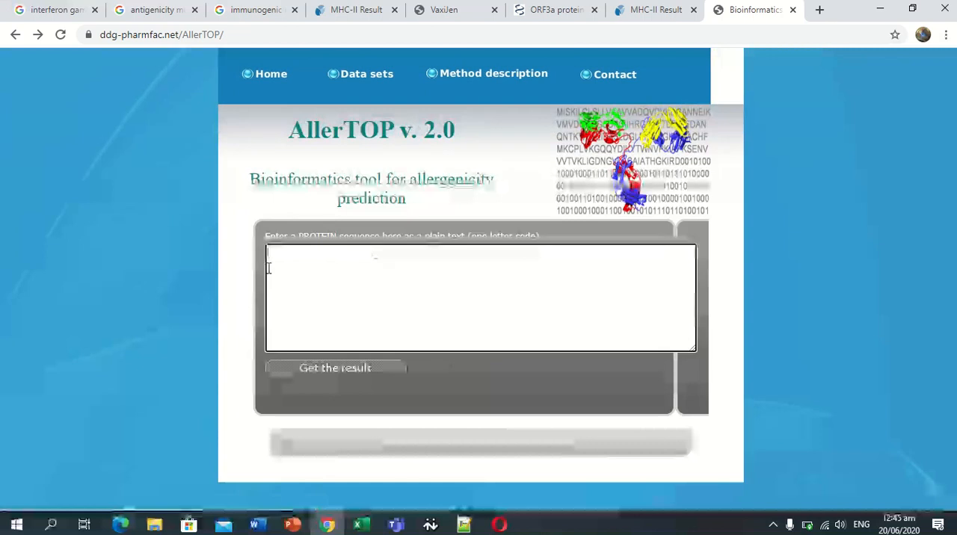
{"action": "key", "text": "ctrl+v"}
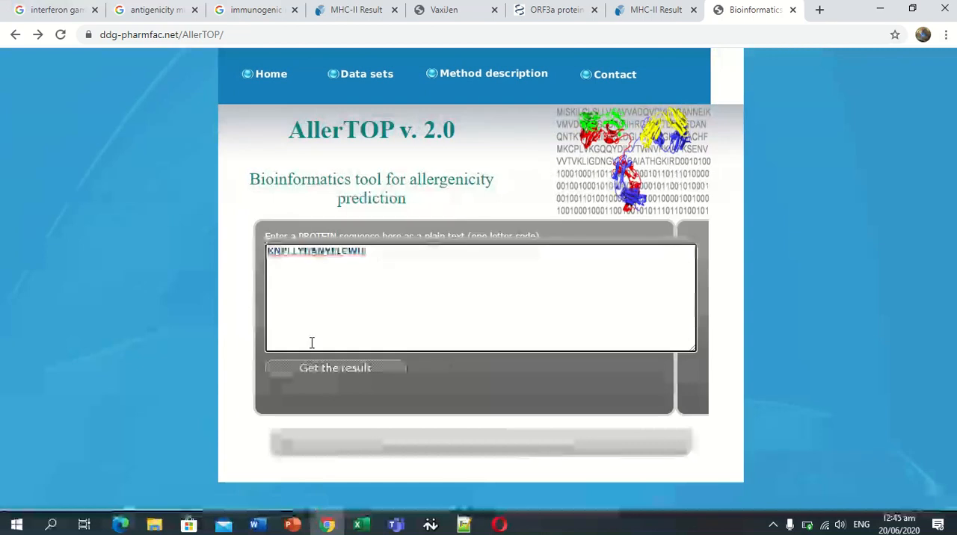
{"action": "left_click", "coordinate": [321, 371]}
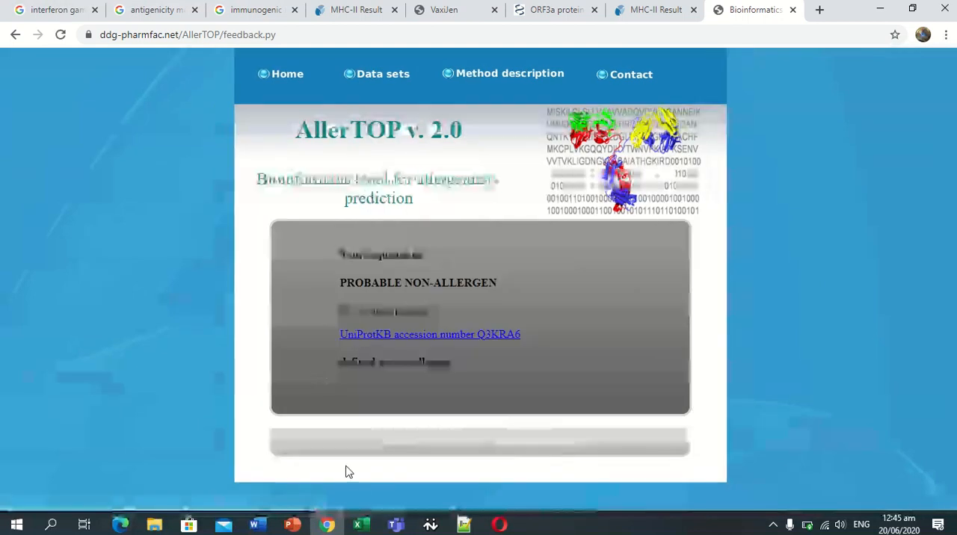
{"action": "left_click", "coordinate": [431, 525]}
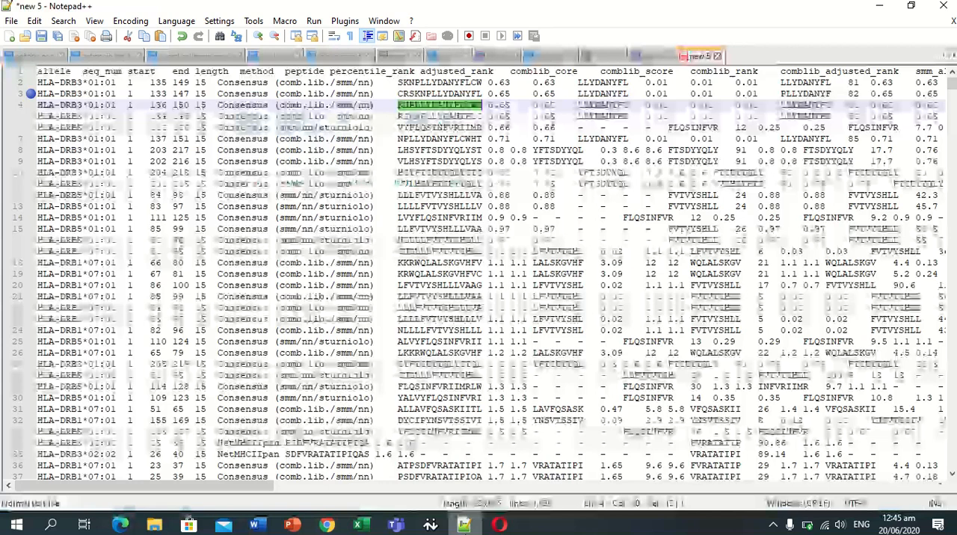
{"action": "left_click", "coordinate": [30, 105]}
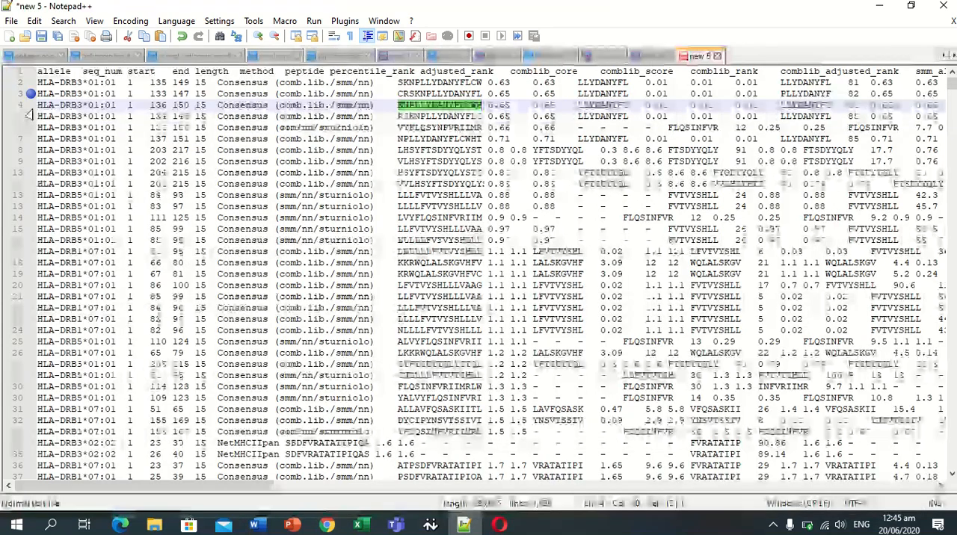
Run the AllerTOP allergenicity prediction on peptide RSKNPLLYDANYFLC from line 5 and bookmark its row in Notepad++.
{"action": "left_click_drag", "start_coordinate": [397, 117], "coordinate": [482, 118]}
{"action": "key", "text": "ctrl+c"}
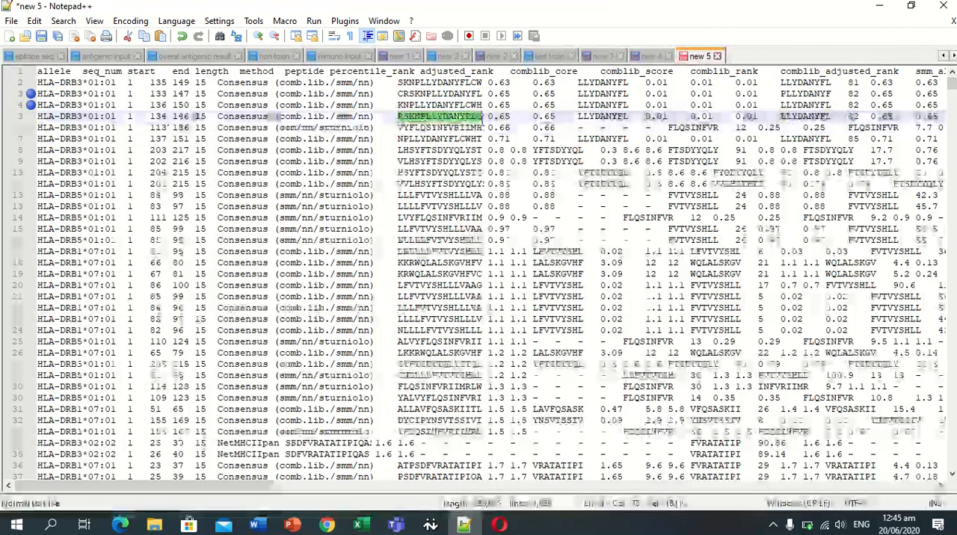
{"action": "left_click", "coordinate": [327, 524]}
{"action": "left_click", "coordinate": [15, 34]}
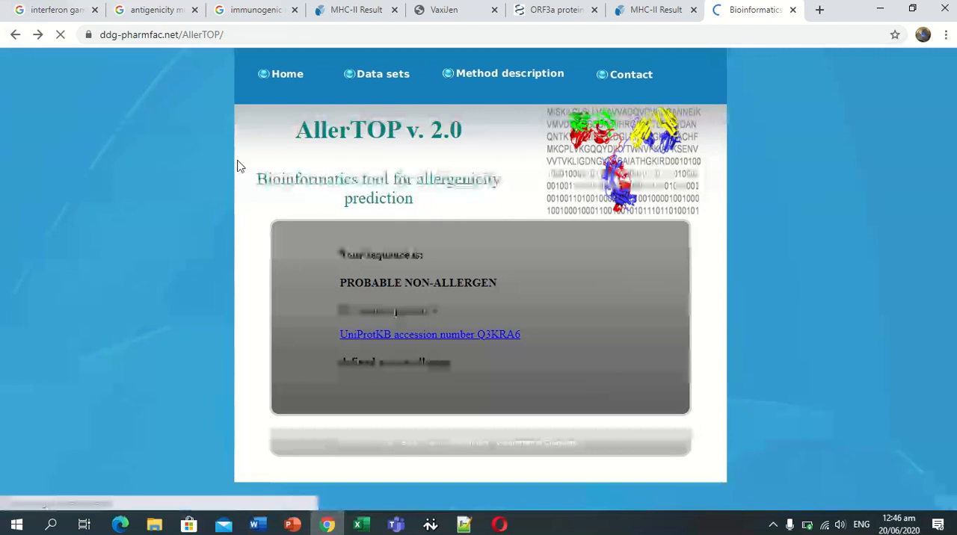
{"action": "left_click", "coordinate": [273, 283]}
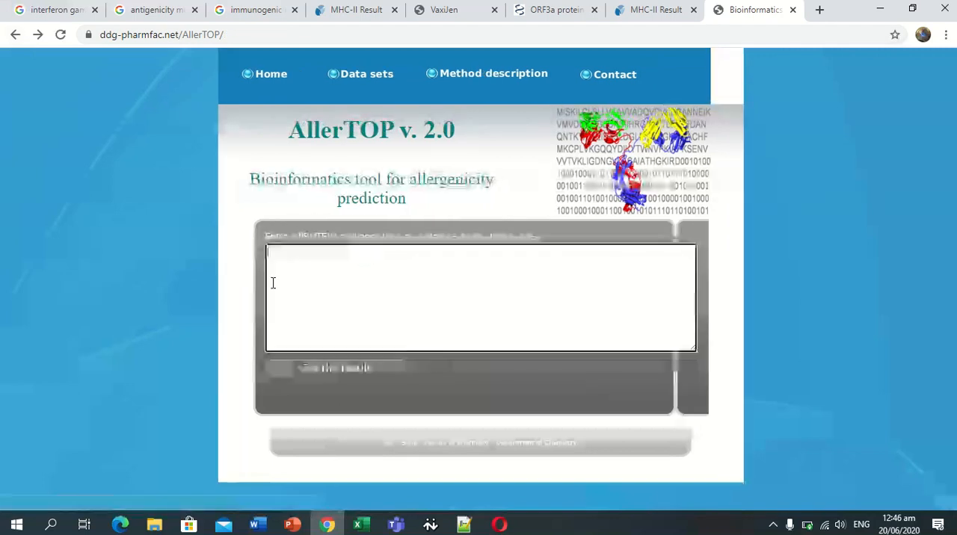
{"action": "key", "text": "ctrl+v"}
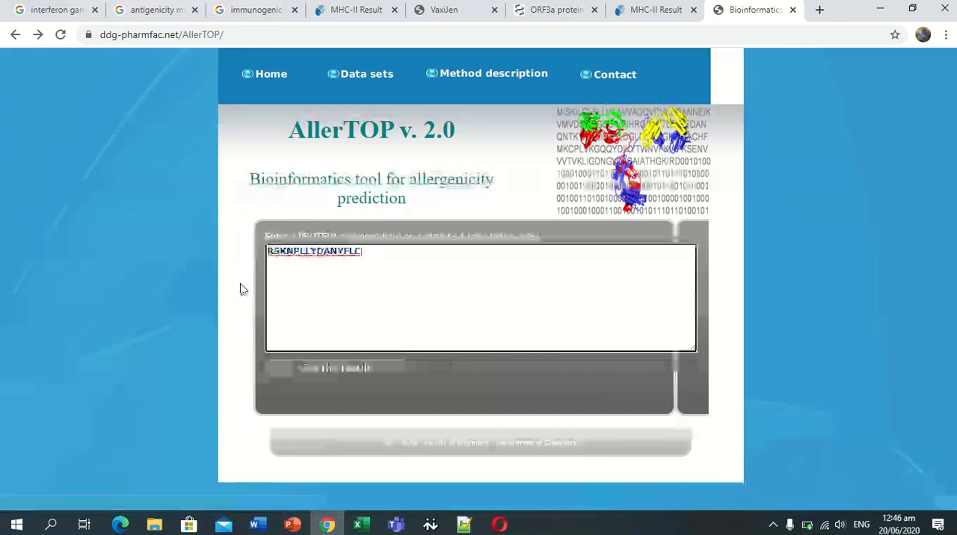
{"action": "left_click", "coordinate": [309, 378]}
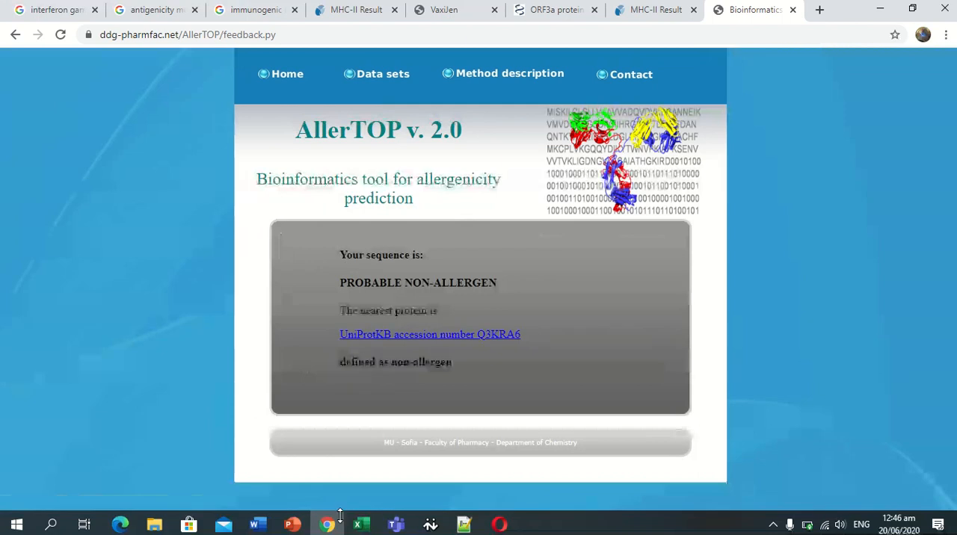
{"action": "left_click", "coordinate": [464, 524]}
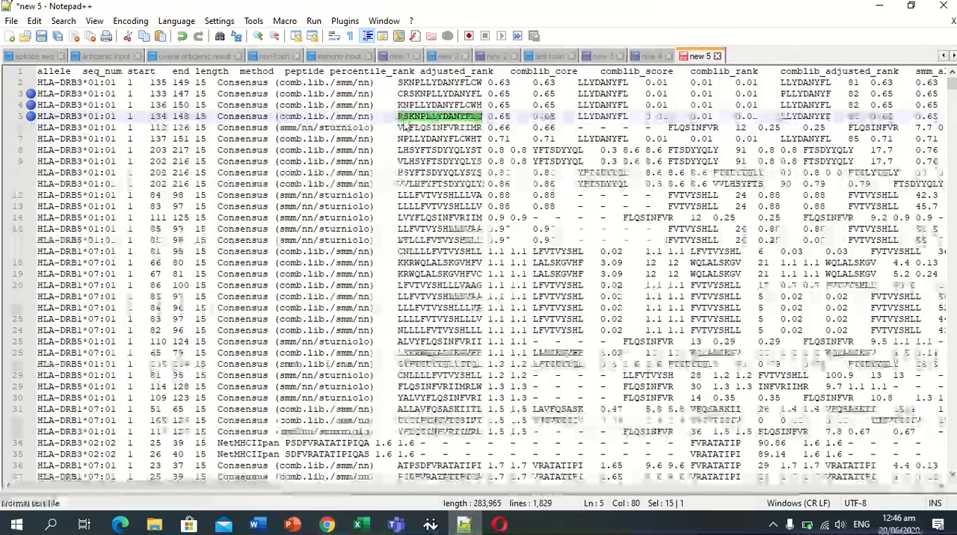
Copy peptide VYFLQSINFVRIIMR from line 6 and run the AllerTOP allergenicity prediction on it in Chrome.
{"action": "left_click_drag", "start_coordinate": [397, 128], "coordinate": [487, 130]}
{"action": "key", "text": "ctrl+c"}
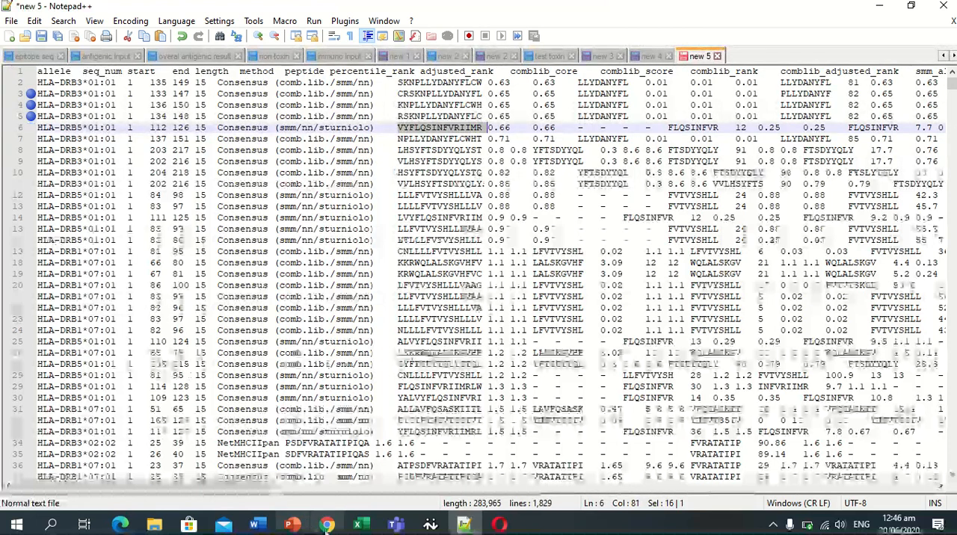
{"action": "left_click", "coordinate": [323, 525]}
{"action": "left_click", "coordinate": [17, 34]}
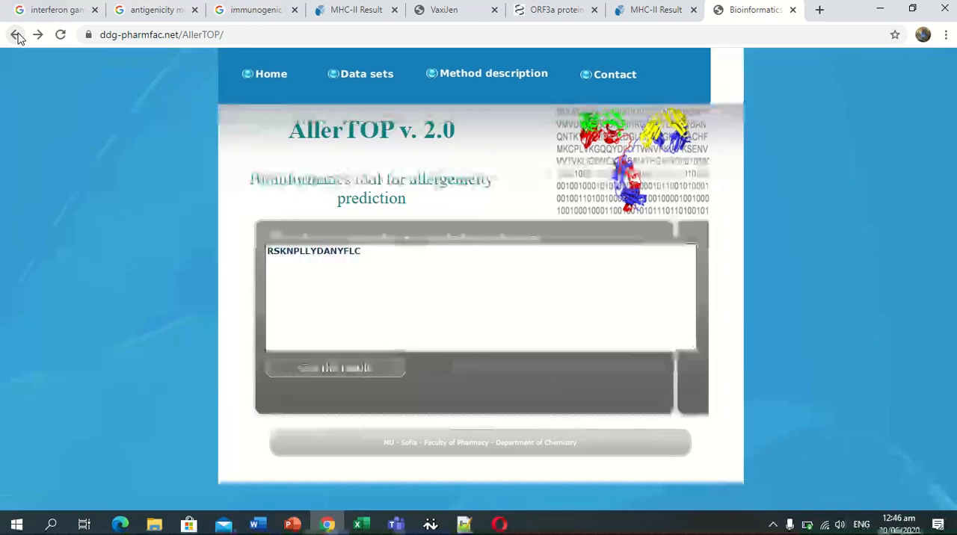
{"action": "left_click_drag", "start_coordinate": [367, 255], "coordinate": [275, 257]}
{"action": "key", "text": "BackSpace"}
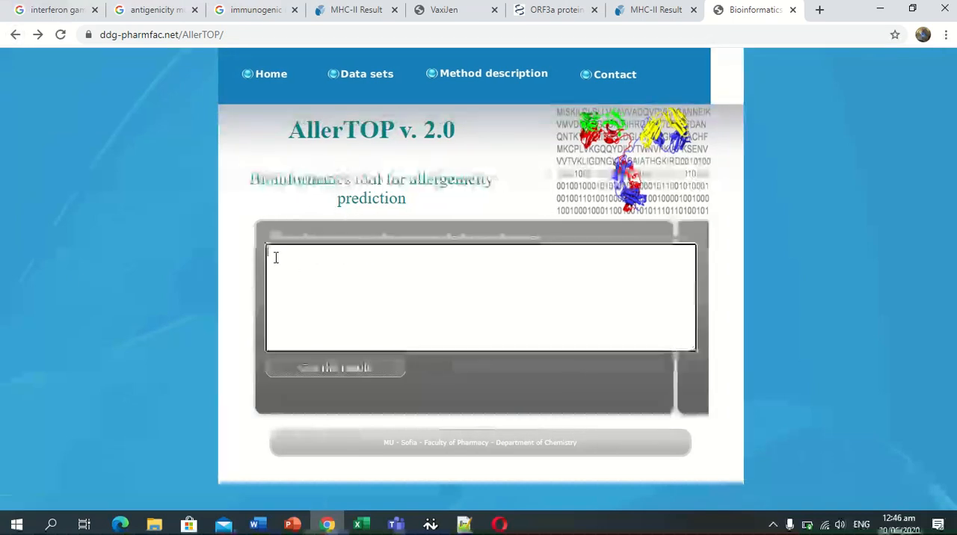
{"action": "key", "text": "ctrl+v"}
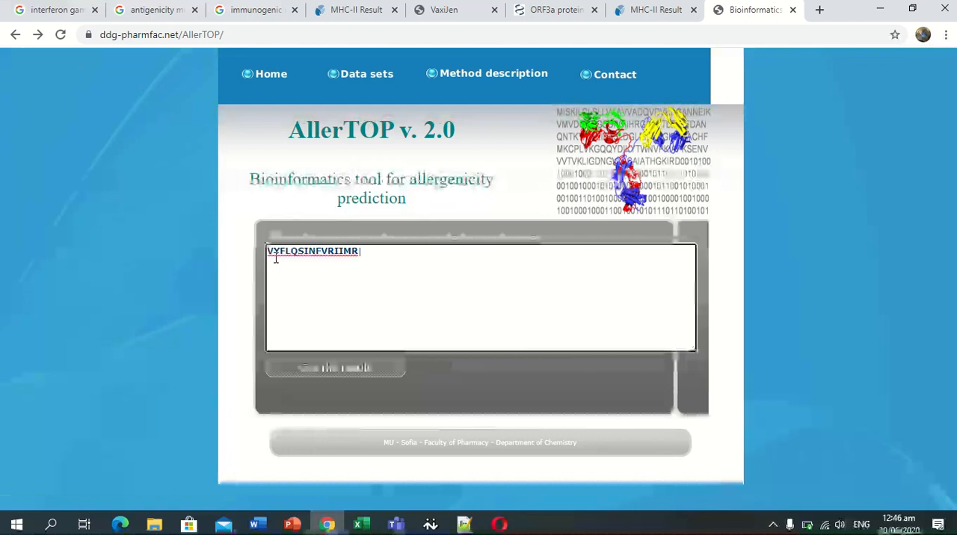
{"action": "left_click", "coordinate": [316, 378]}
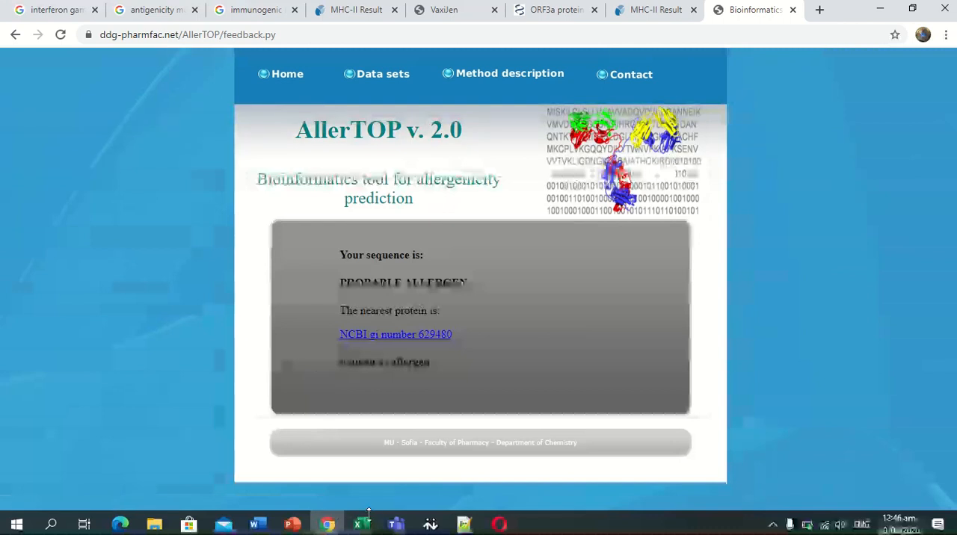
Switch to Notepad++, copy the bookmarked lines of new 5 and paste them into a new document.
{"action": "left_click", "coordinate": [464, 524]}
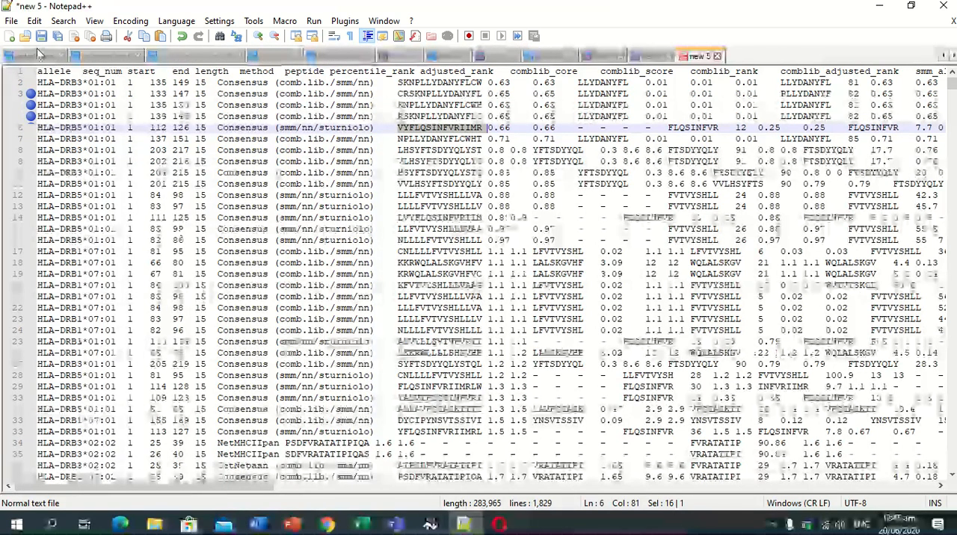
{"action": "left_click", "coordinate": [63, 20]}
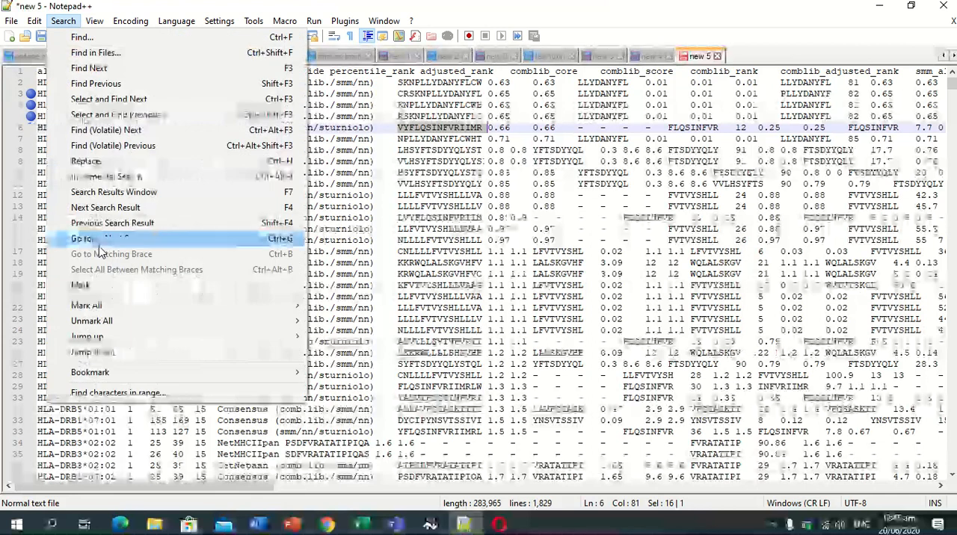
{"action": "mouse_move", "coordinate": [181, 371]}
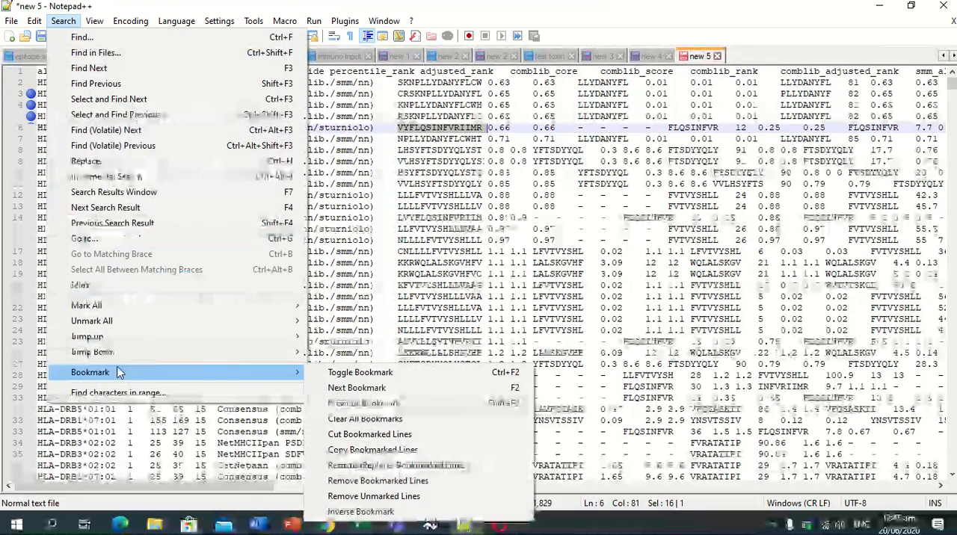
{"action": "left_click", "coordinate": [350, 451]}
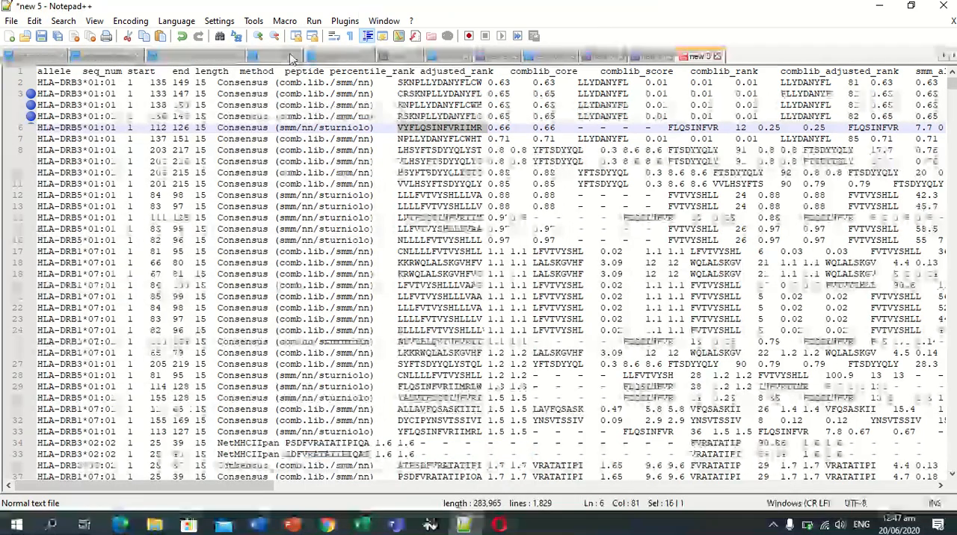
{"action": "left_click", "coordinate": [11, 37]}
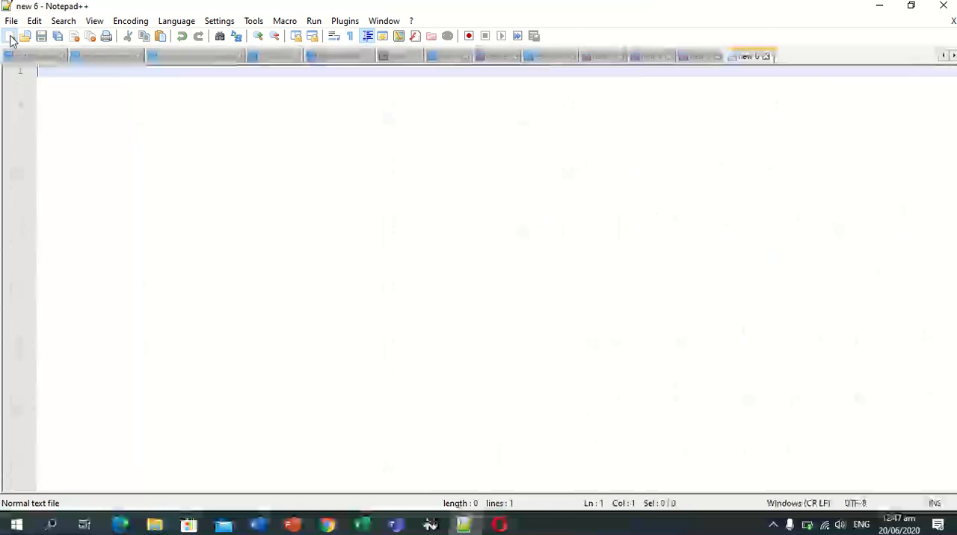
{"action": "key", "text": "ctrl+v"}
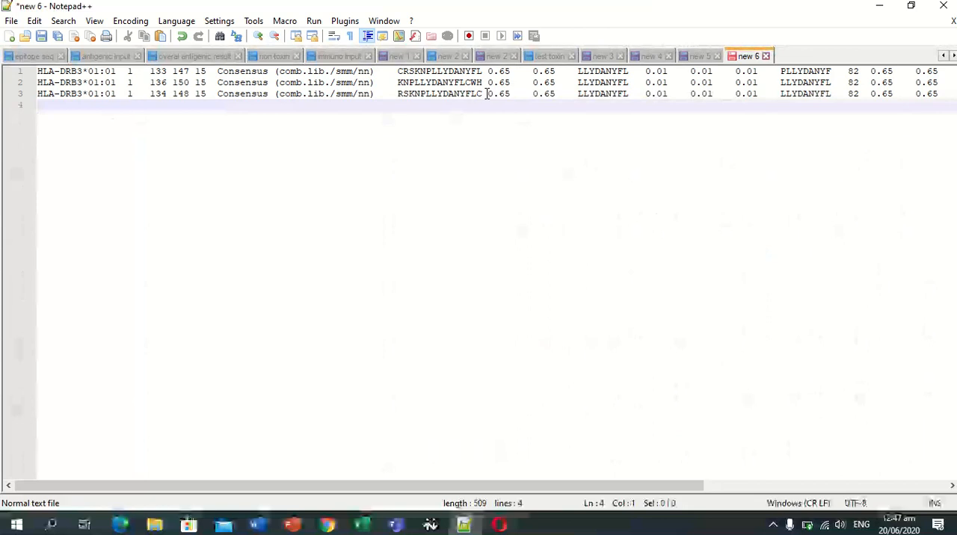
Highlight the peptide rows in new 6, and select all FASTA peptide sequences, seq2 to seq36, in the test toxin file.
{"action": "left_click_drag", "start_coordinate": [397, 73], "coordinate": [429, 86]}
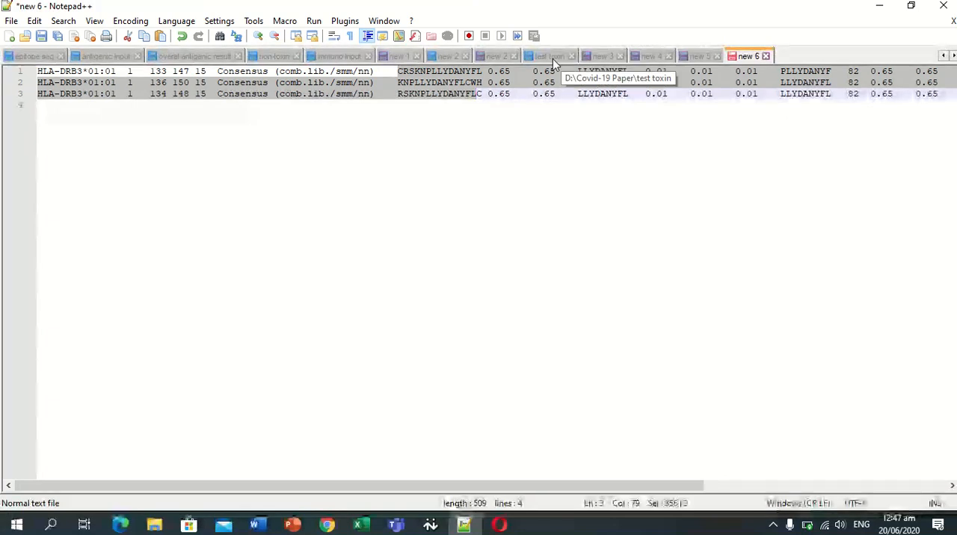
{"action": "left_click", "coordinate": [552, 57]}
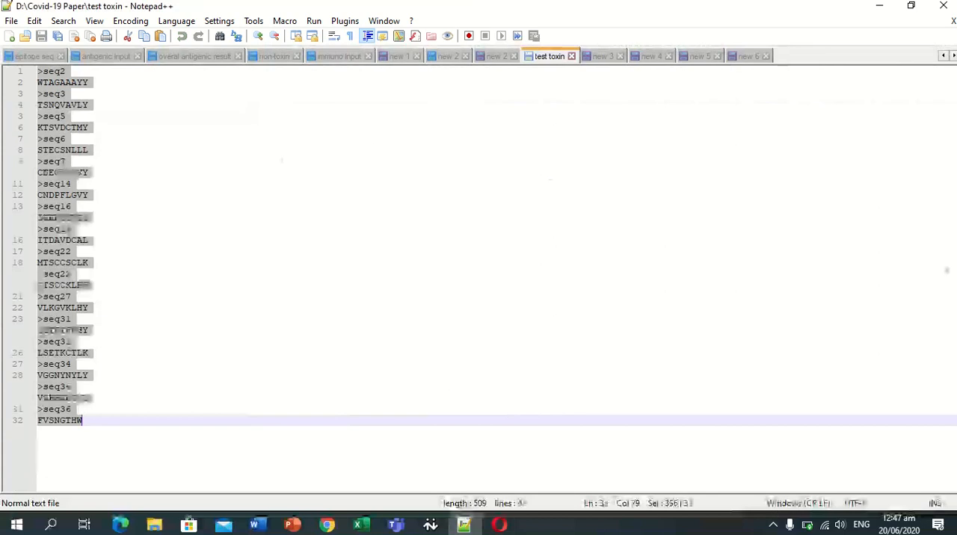
{"action": "left_click", "coordinate": [838, 375]}
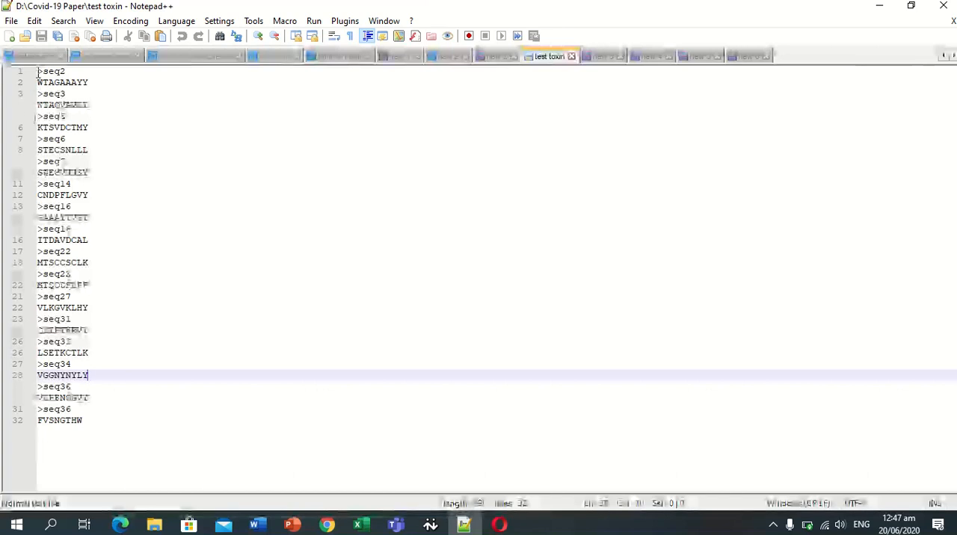
{"action": "left_click_drag", "start_coordinate": [37, 72], "coordinate": [114, 425]}
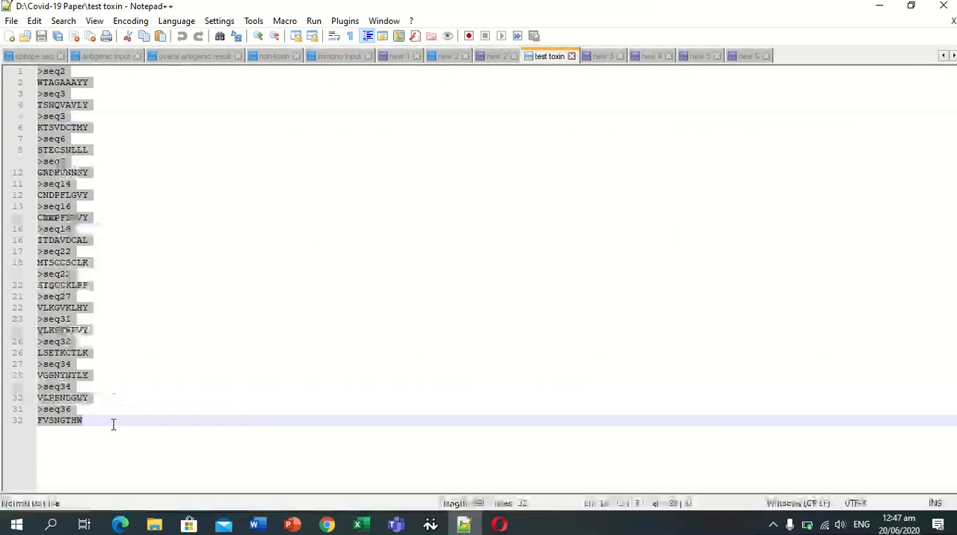
Switch to Chrome, view the VaxiJen page, and close the VaxiJen and NCBI ORF3a protein pages.
{"action": "left_click", "coordinate": [328, 524]}
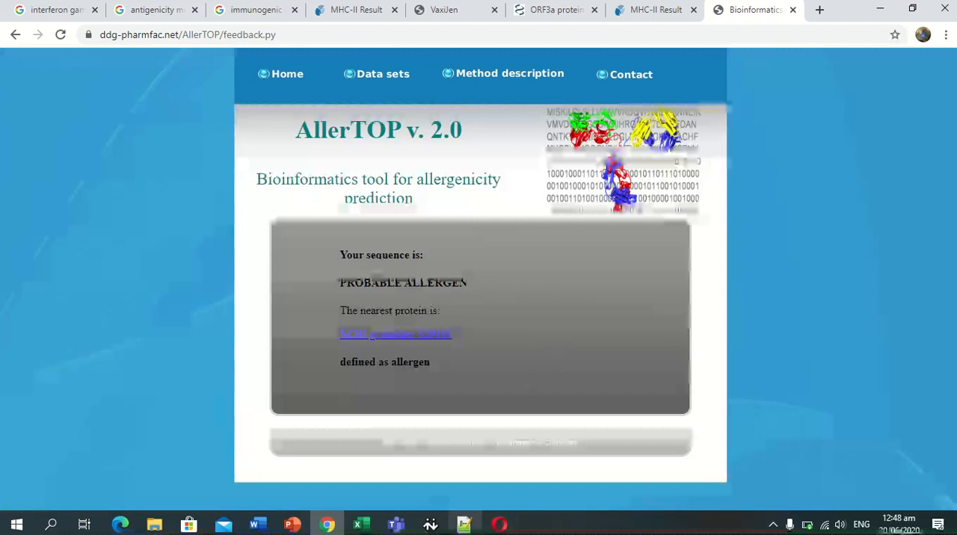
{"action": "left_click", "coordinate": [463, 523]}
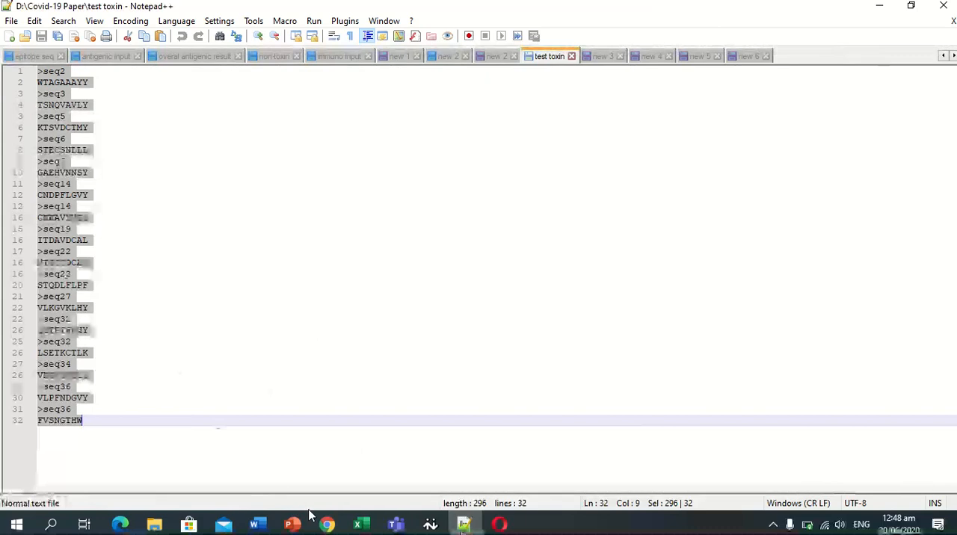
{"action": "left_click", "coordinate": [463, 526]}
{"action": "mouse_move", "coordinate": [446, 6]}
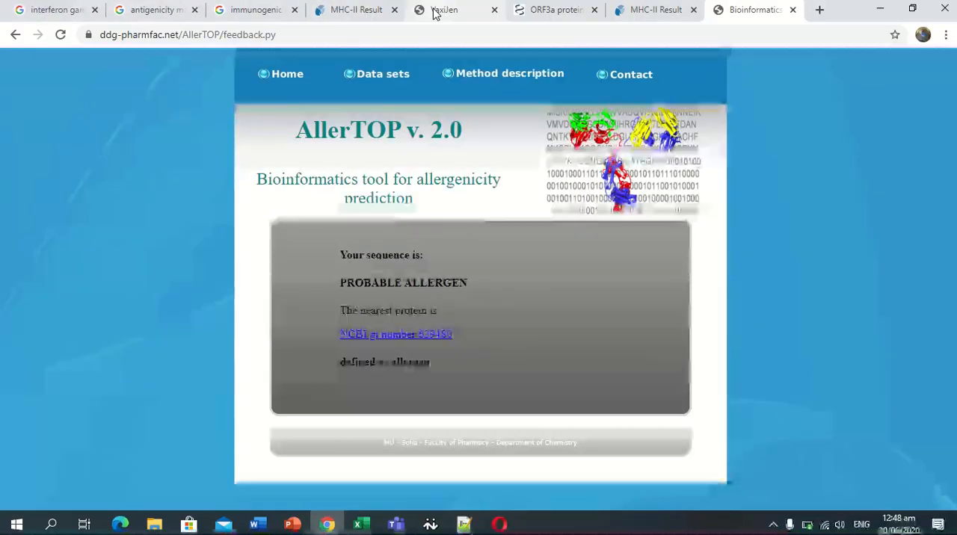
{"action": "left_click", "coordinate": [441, 9]}
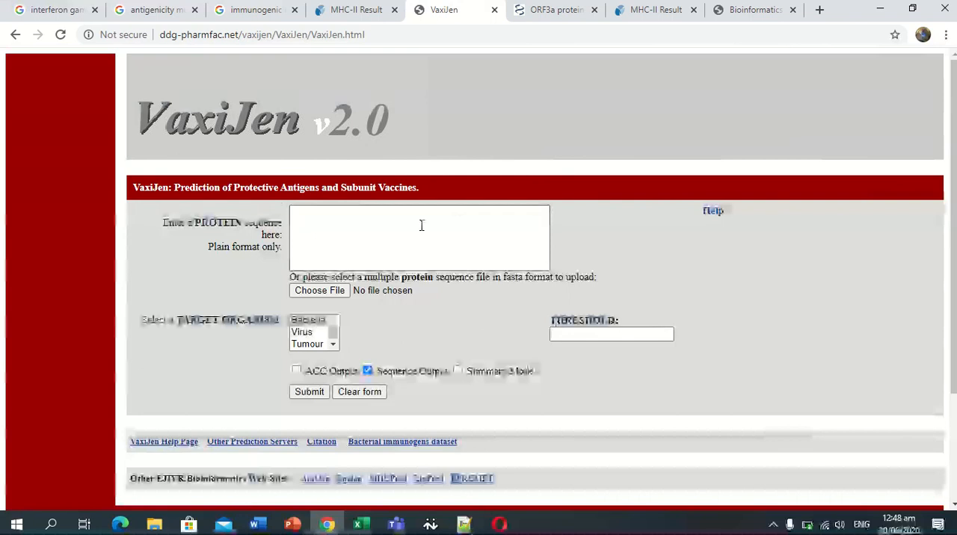
{"action": "mouse_move", "coordinate": [460, 71]}
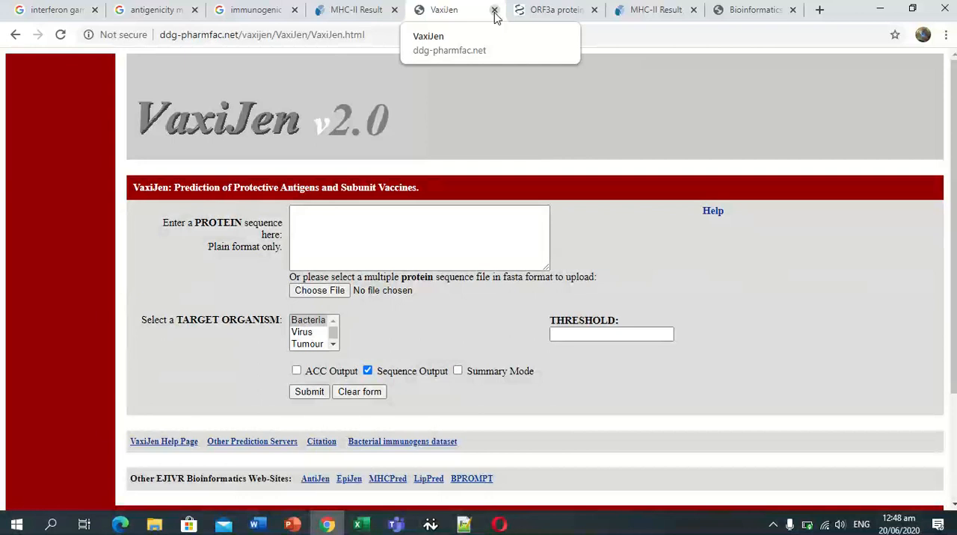
{"action": "left_click", "coordinate": [494, 12]}
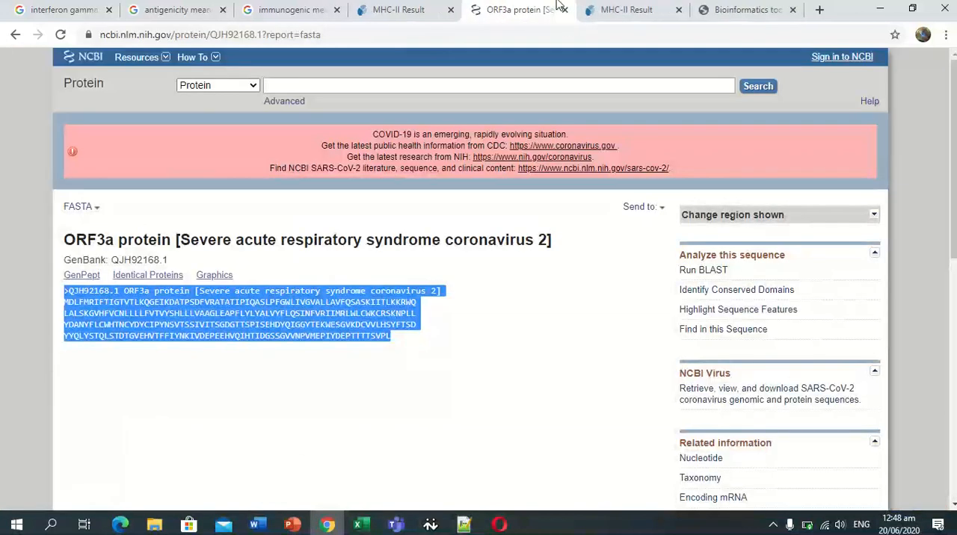
{"action": "left_click", "coordinate": [585, 124]}
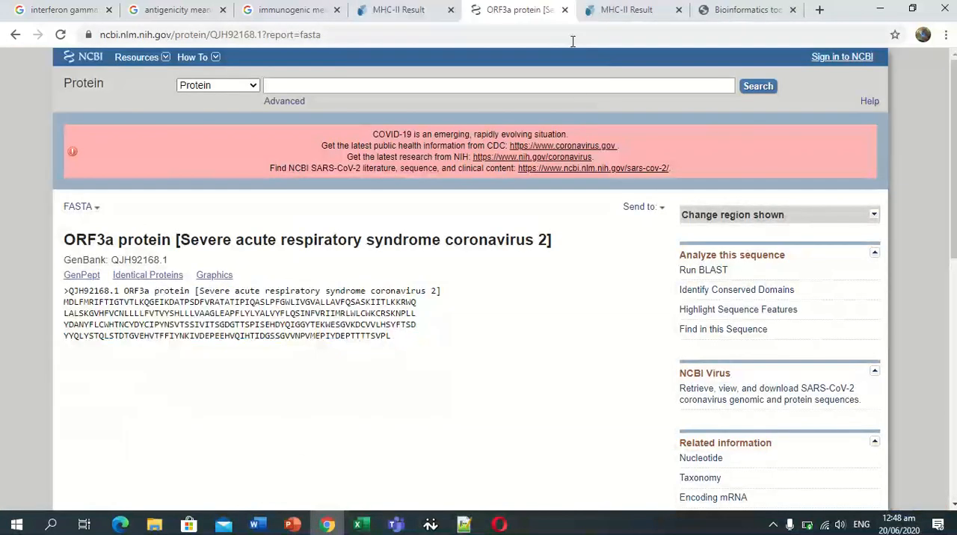
{"action": "left_click", "coordinate": [565, 9]}
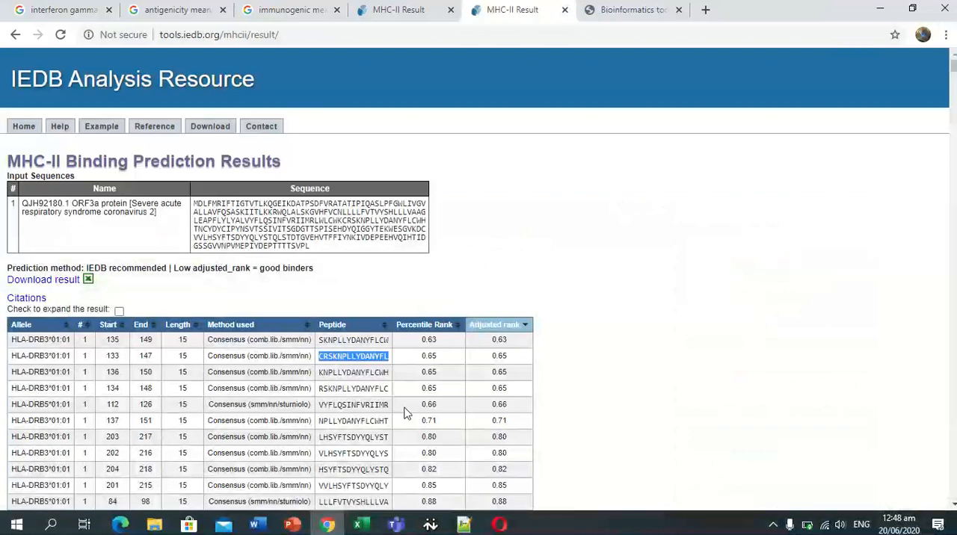
Return to Notepad++, copy the selected test toxin sequences and dismiss the low-battery notice.
{"action": "left_click", "coordinate": [464, 525]}
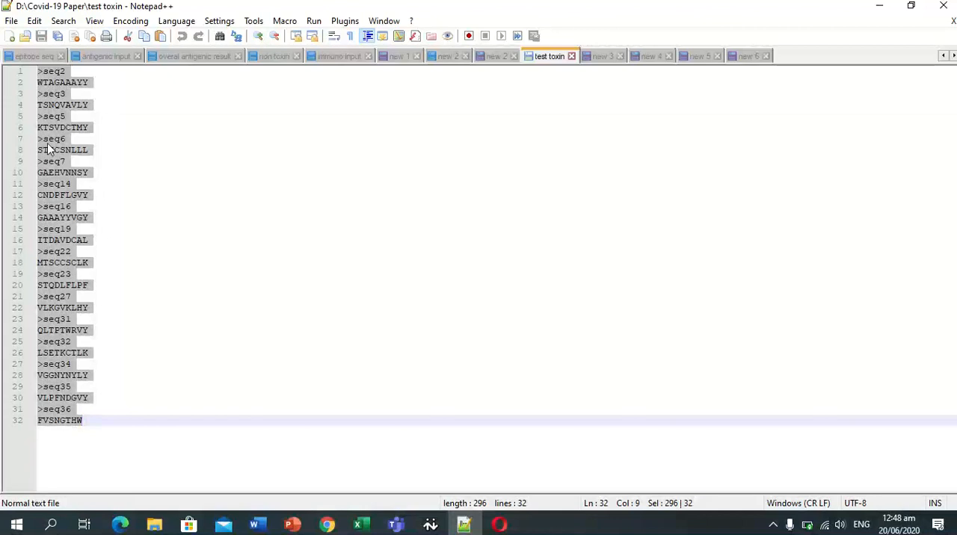
{"action": "right_click", "coordinate": [60, 258]}
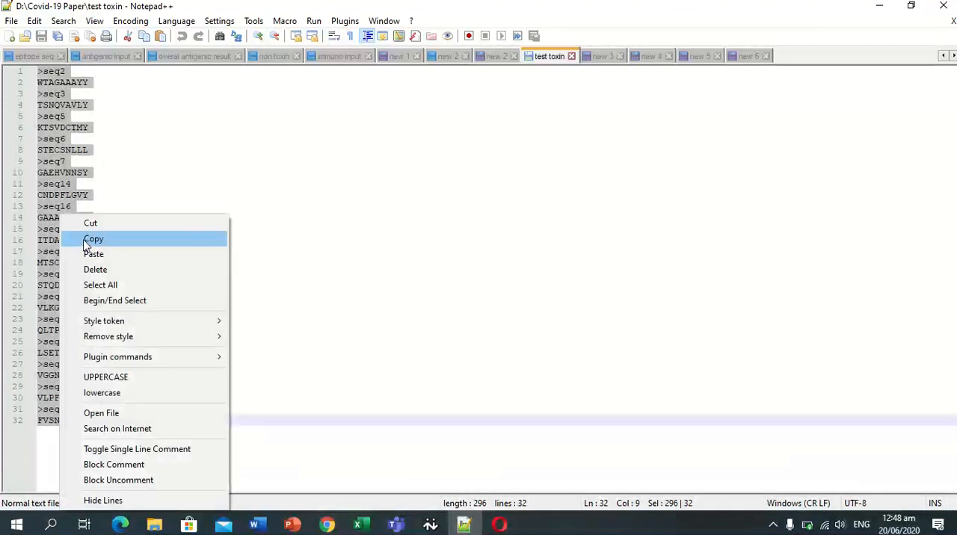
{"action": "left_click", "coordinate": [93, 240]}
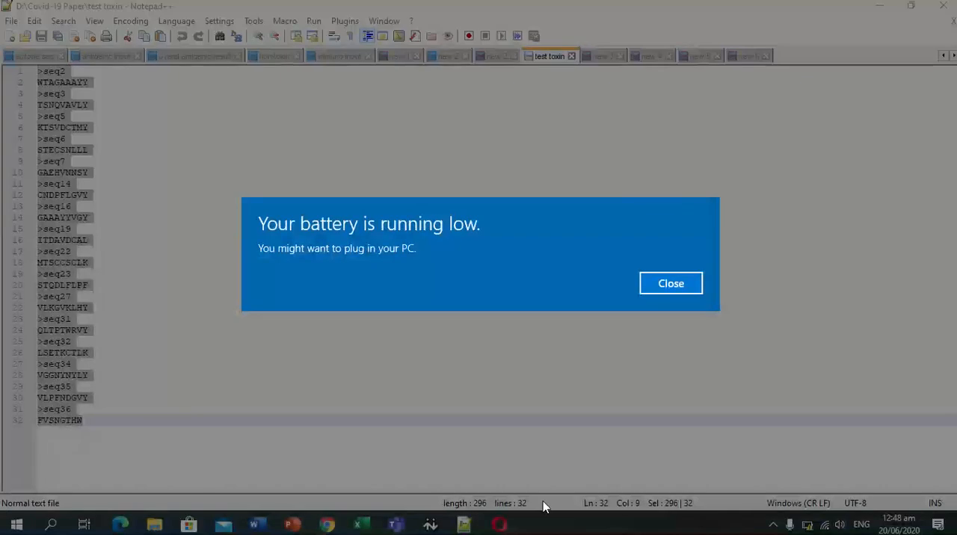
{"action": "left_click", "coordinate": [670, 282]}
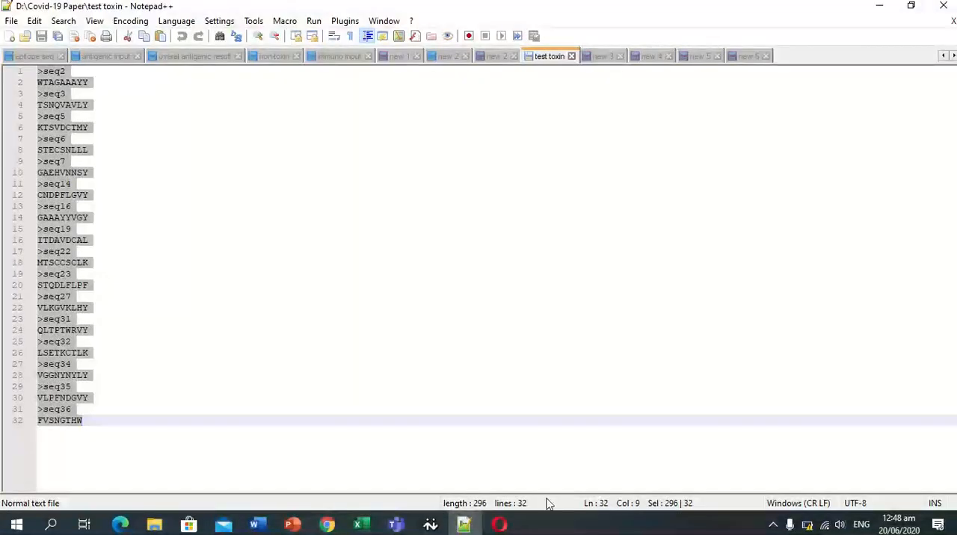
Switch to the ToxinPred results in Opera and highlight the toxicity predictions of seq5 and seq22.
{"action": "mouse_move", "coordinate": [502, 527]}
{"action": "left_click", "coordinate": [557, 467]}
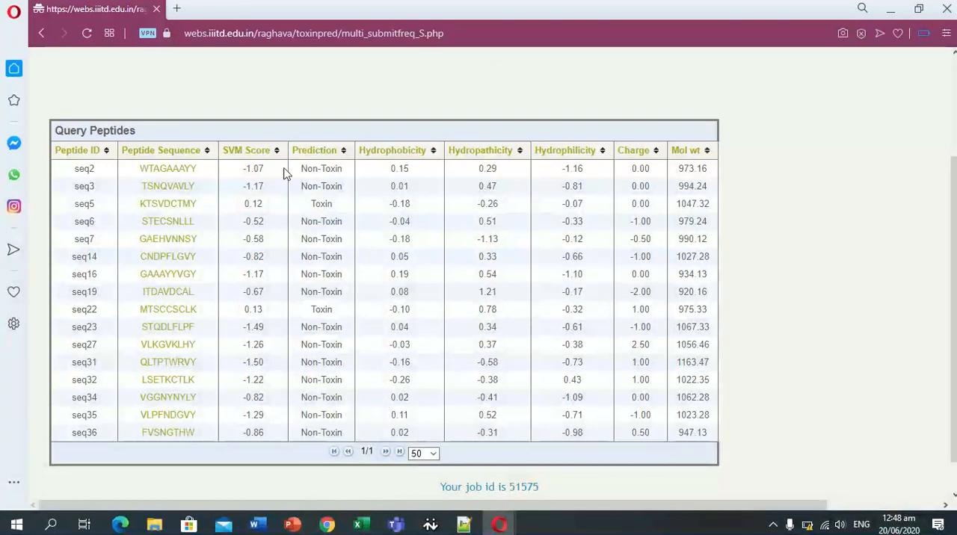
{"action": "left_click_drag", "start_coordinate": [308, 206], "coordinate": [331, 206]}
{"action": "double_click", "coordinate": [315, 311]}
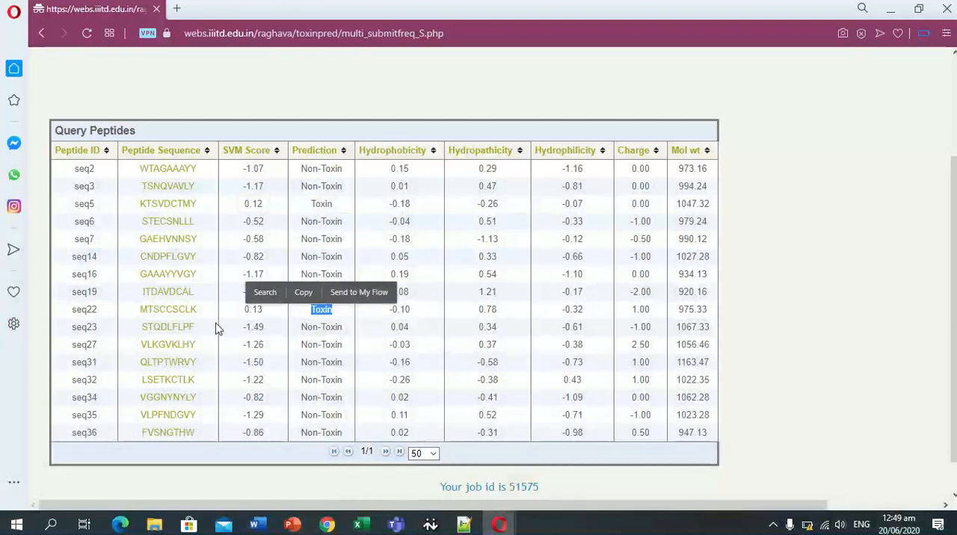
{"action": "mouse_move", "coordinate": [431, 5]}
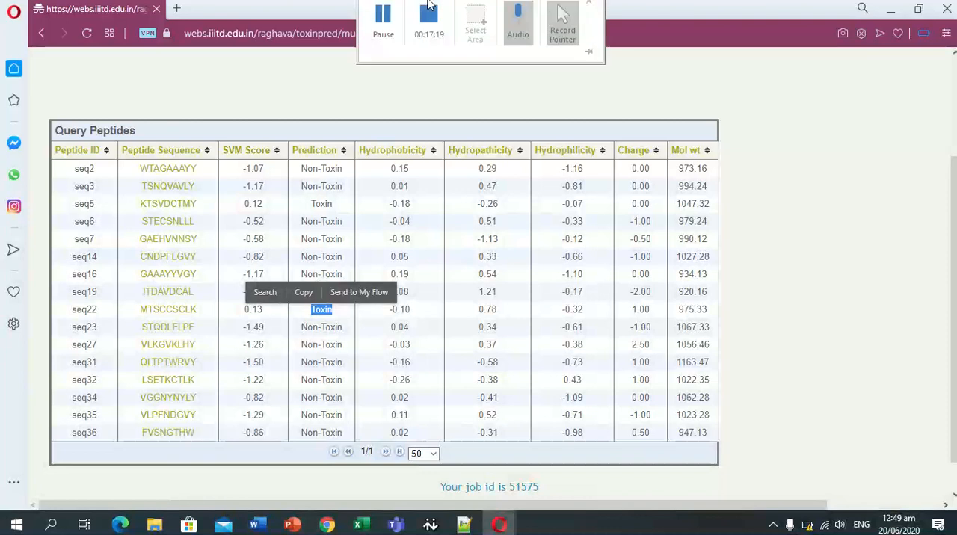
{"action": "left_click", "coordinate": [383, 32]}
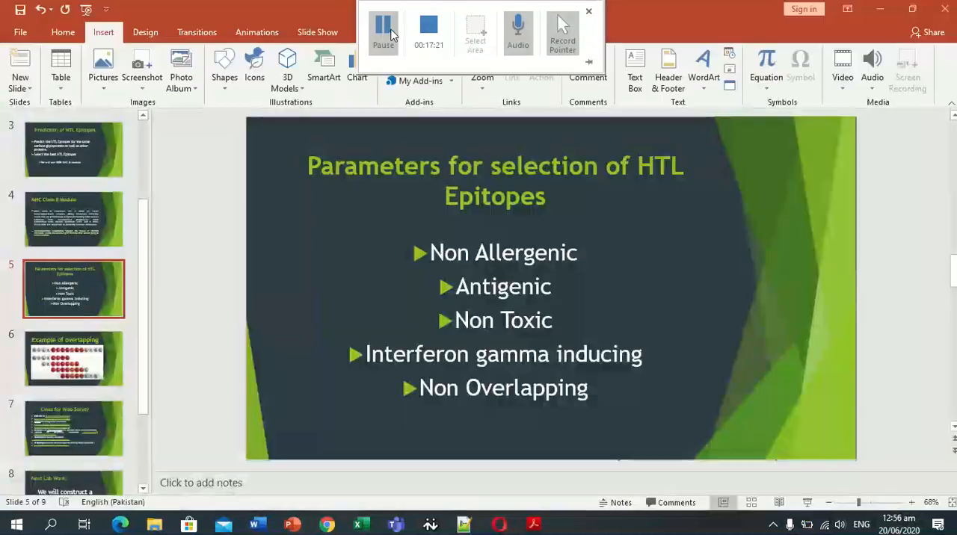